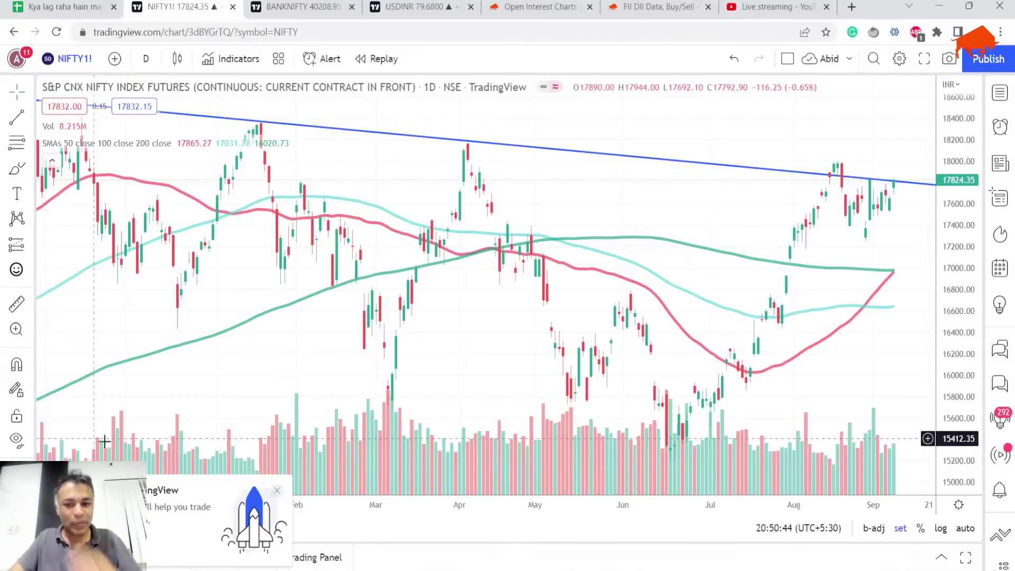
Step: Switch to Google Sheets and review the 9-Sep and 8-Sep market notes
left_click(55, 5)
scroll(259, 370, "down", 4)
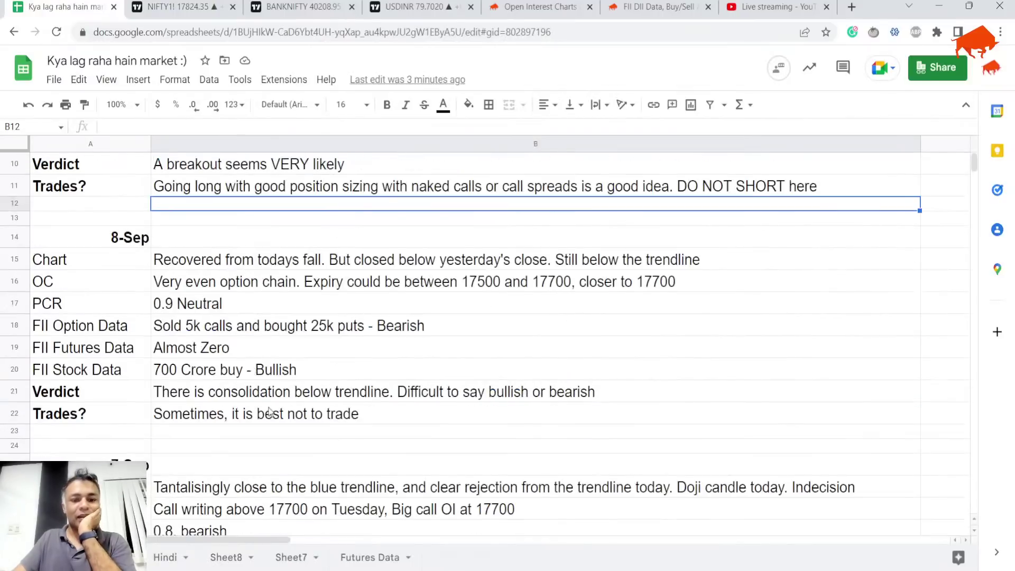
scroll(270, 411, "up", 1)
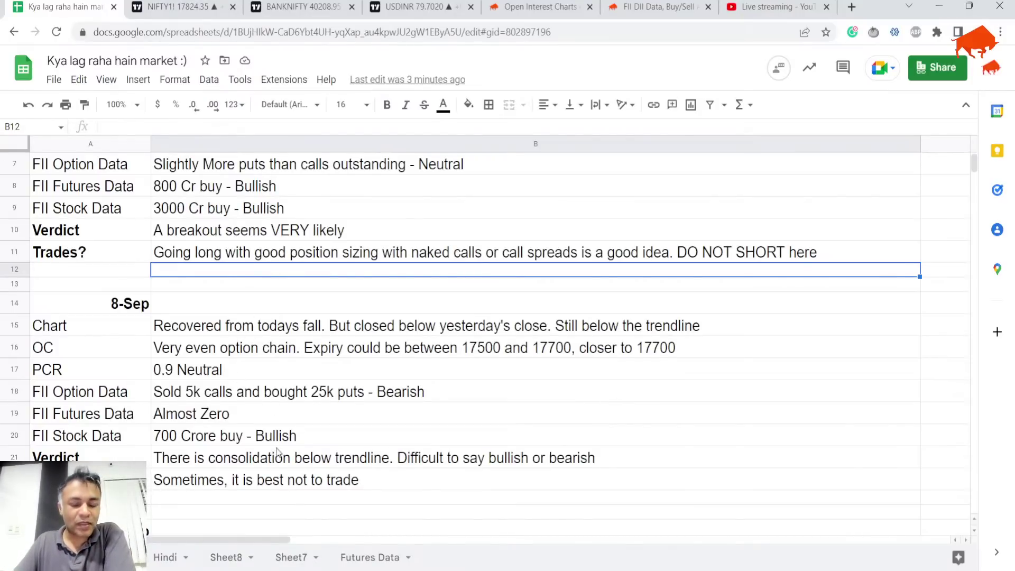
scroll(360, 450, "up", 3)
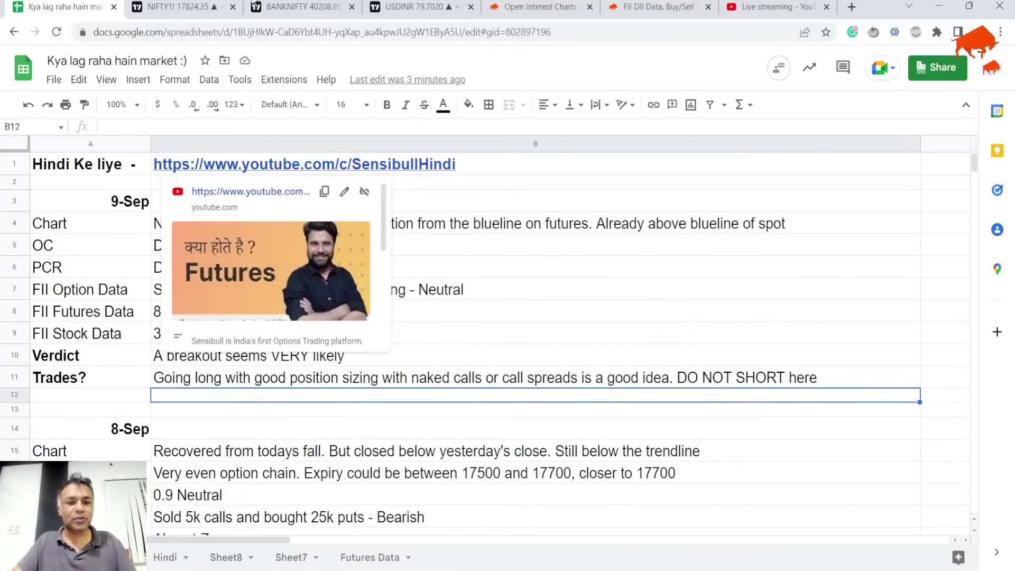
Step: Switch to the NIFTY futures chart in TradingView and examine the latest daily candles against the blue trendline
left_click(183, 7)
scroll(878, 222, "up", 3)
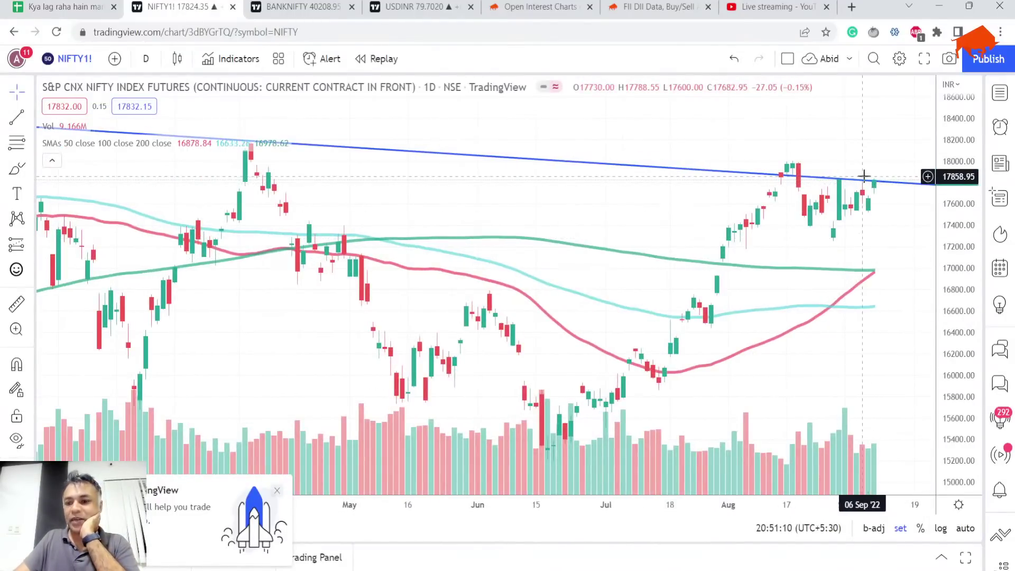
scroll(867, 233, "down", 2)
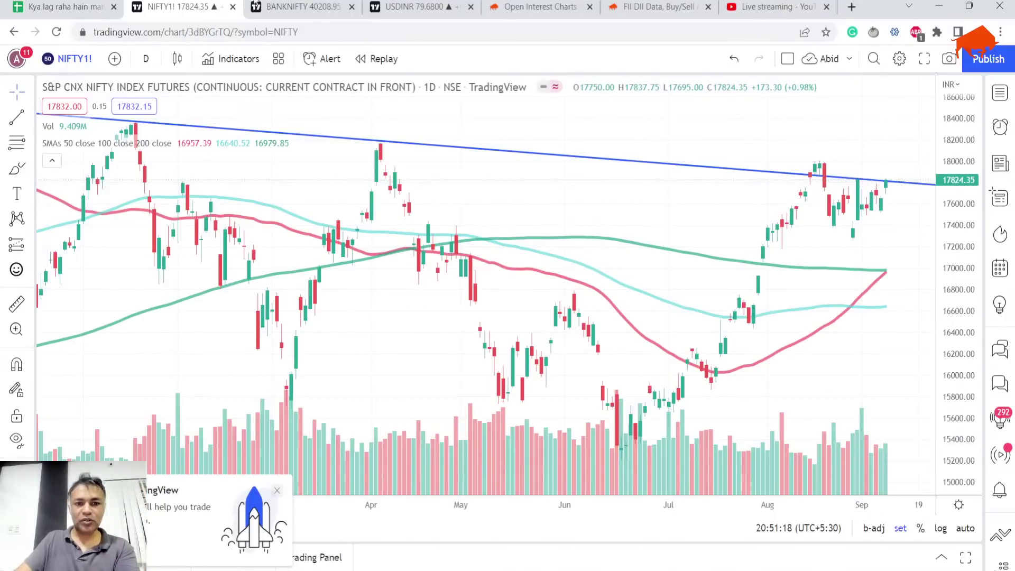
Step: On the BANKNIFTY daily chart, shift the rising blue trendline so it runs along the August peak and the latest candle
left_click(296, 7)
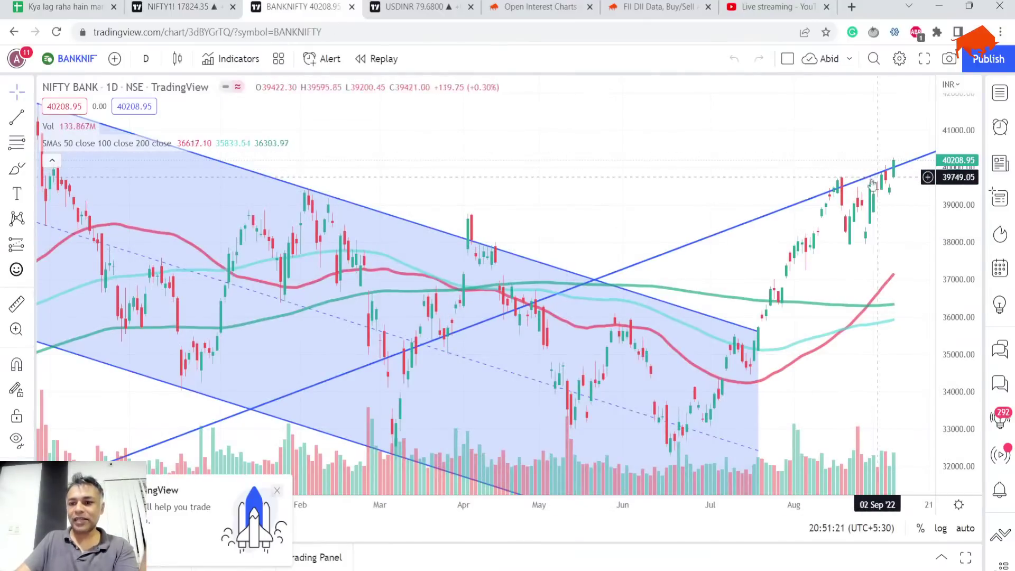
left_click_drag(870, 178, 856, 173)
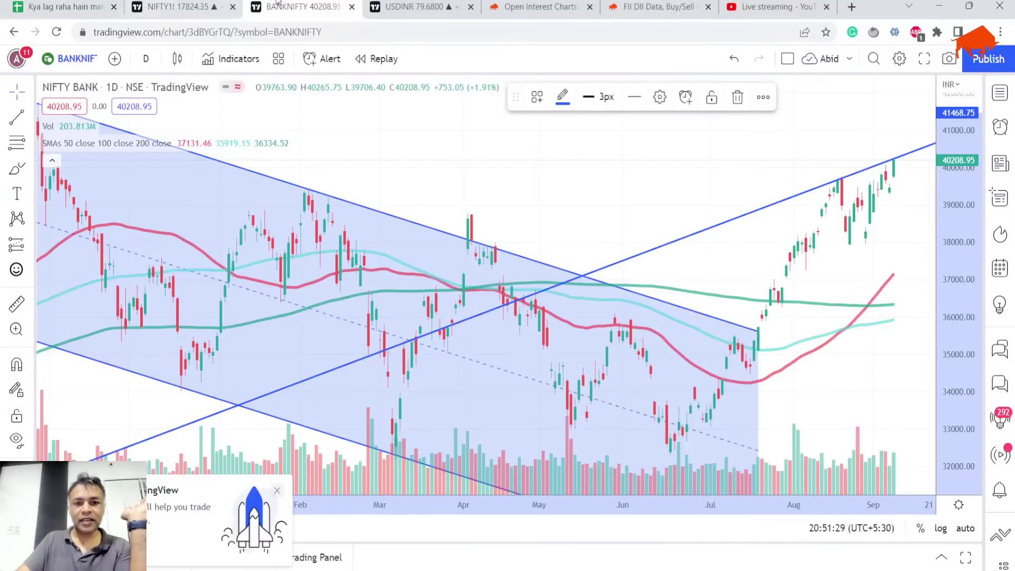
Step: In the Google Sheets notes, add a second line to the 9-Sep Chart entry: "BANKNIFTY also testing the resistance with no rejection"
left_click(175, 7)
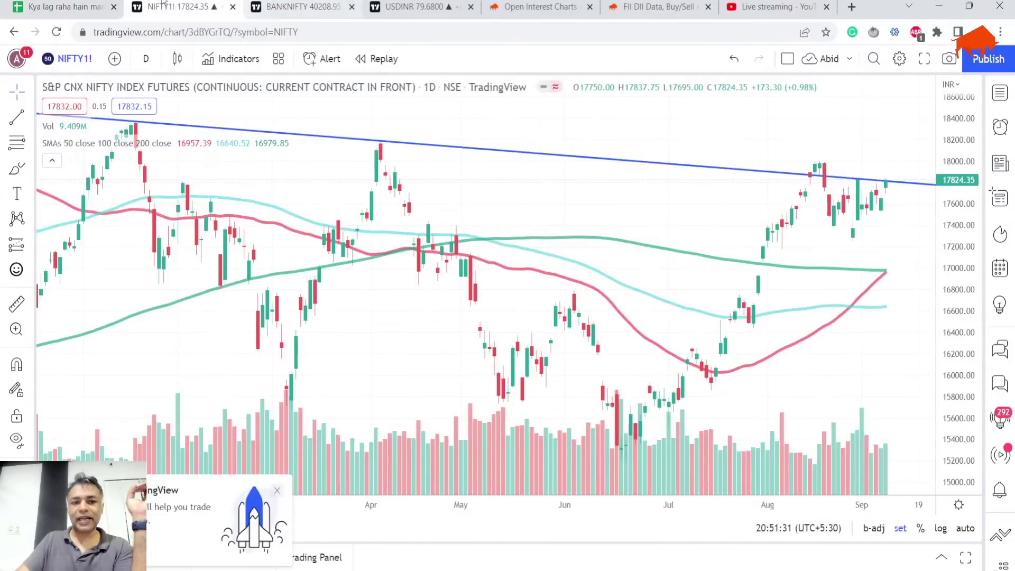
left_click(64, 7)
double_click(430, 229)
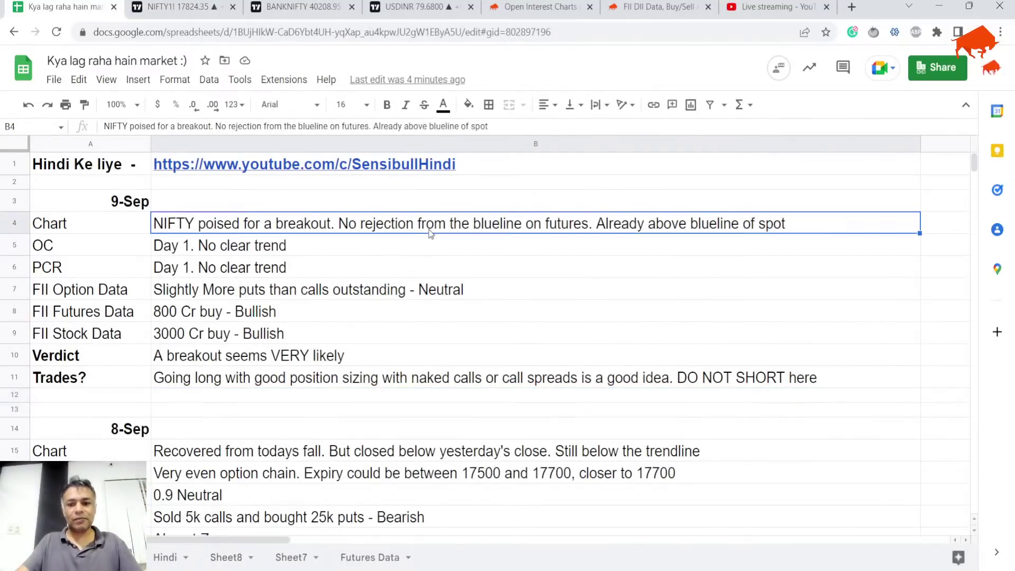
key("alt+Return")
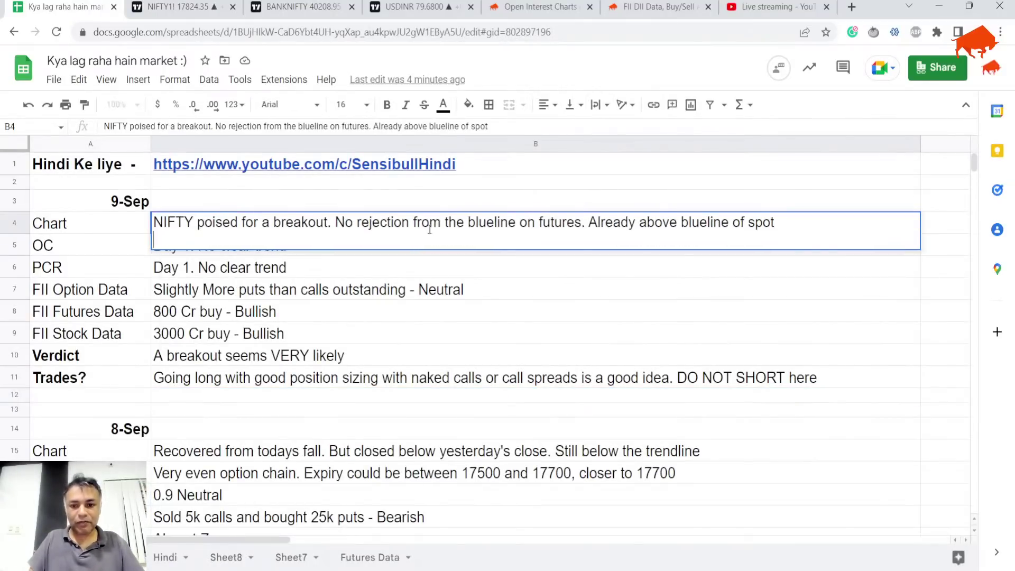
type("N")
key("BackSpace")
type("BANKNIFTY also ")
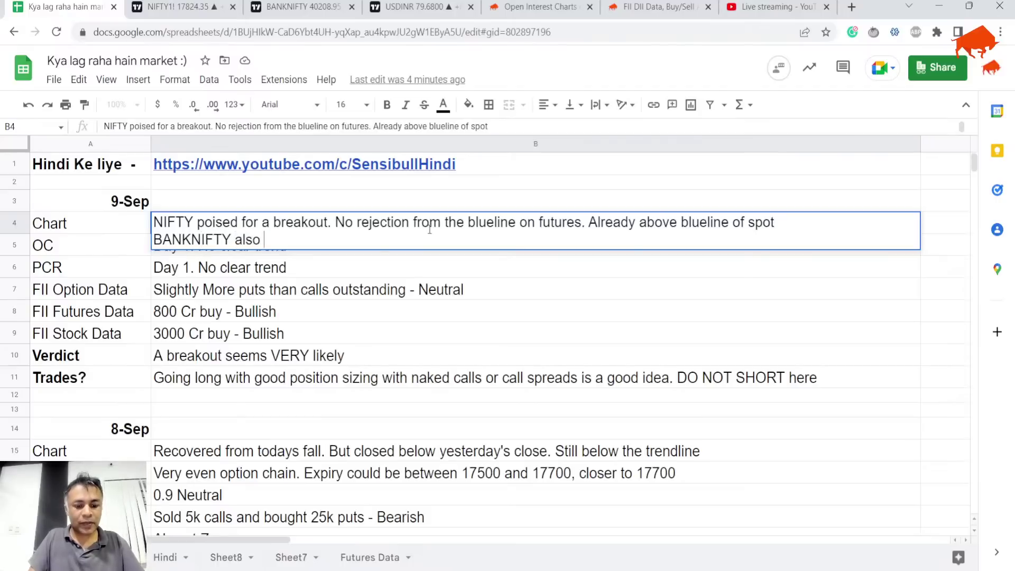
type("testing the resis")
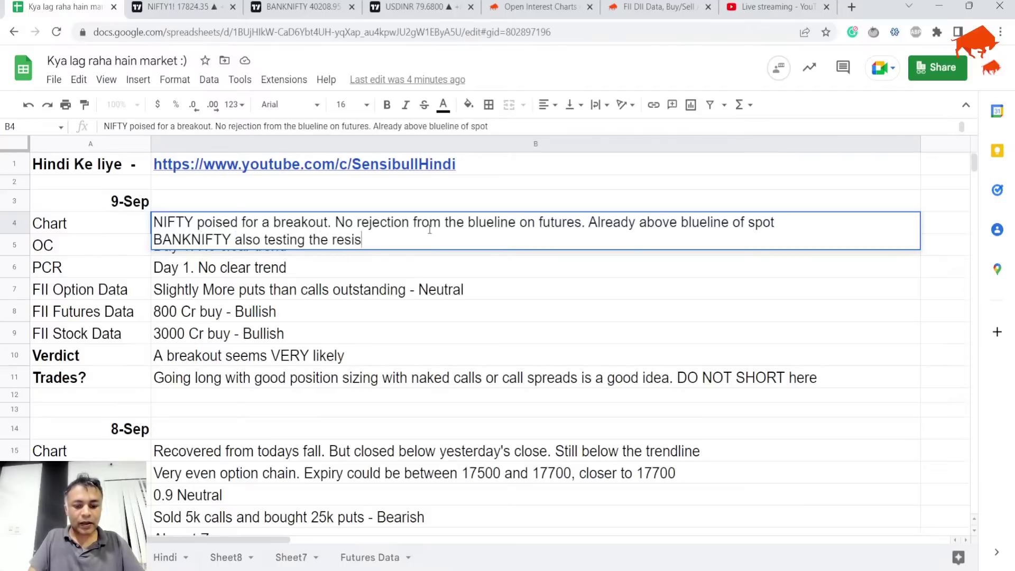
type("tance with no rejetcion")
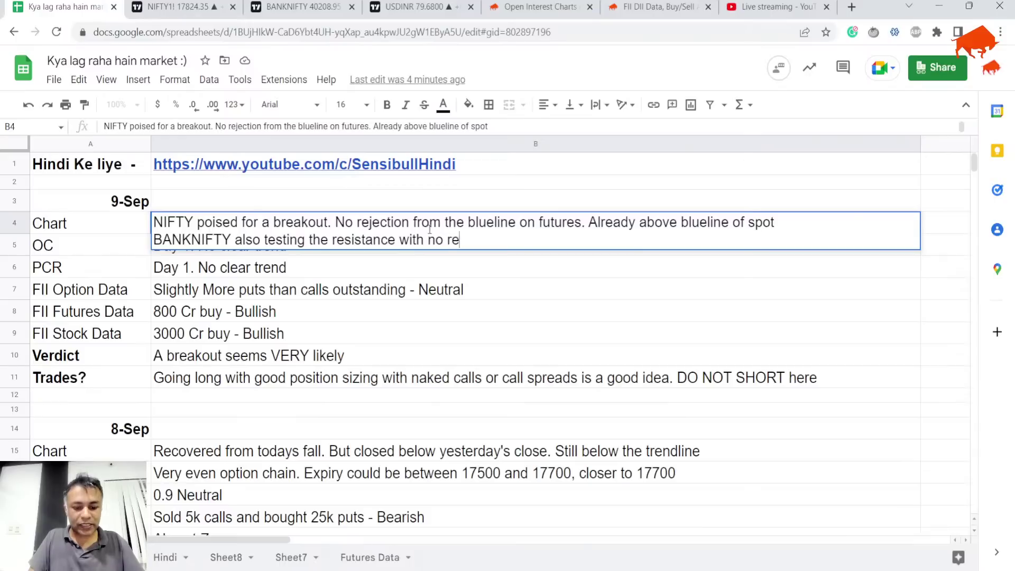
key("BackSpace")
key("BackSpace")
key("BackSpace")
key("BackSpace")
key("BackSpace")
type("ction")
key("Return")
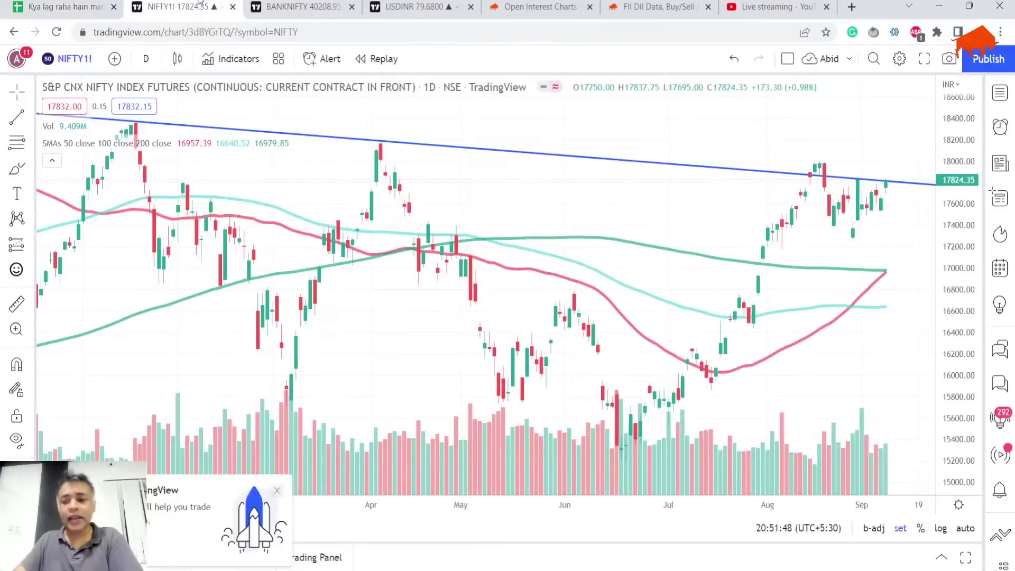
Step: View the NIFTY futures chart in TradingView at the weekly interval and return it to the daily interval
left_click(180, 7)
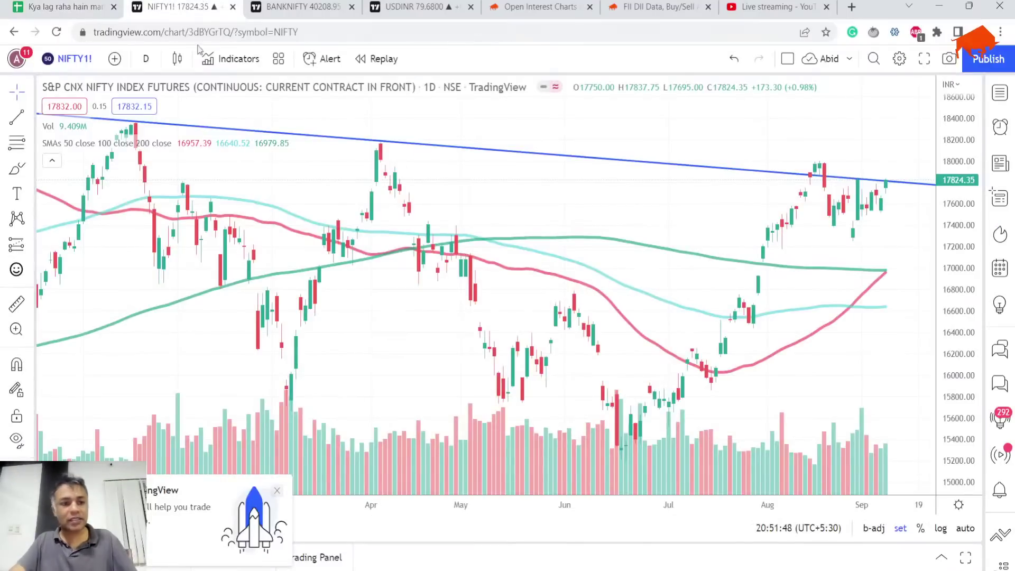
left_click(146, 59)
left_click(179, 529)
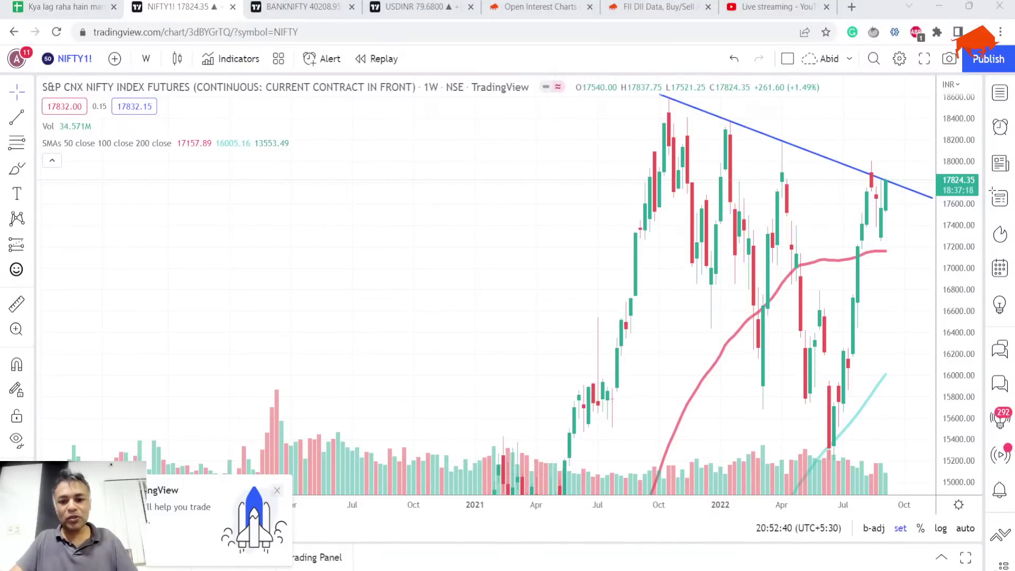
left_click(146, 59)
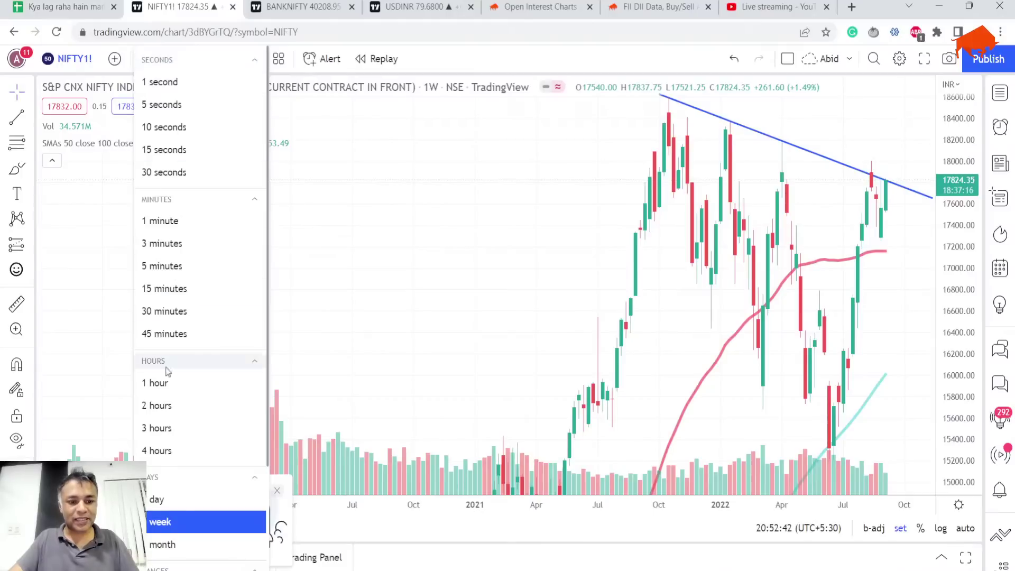
left_click(185, 499)
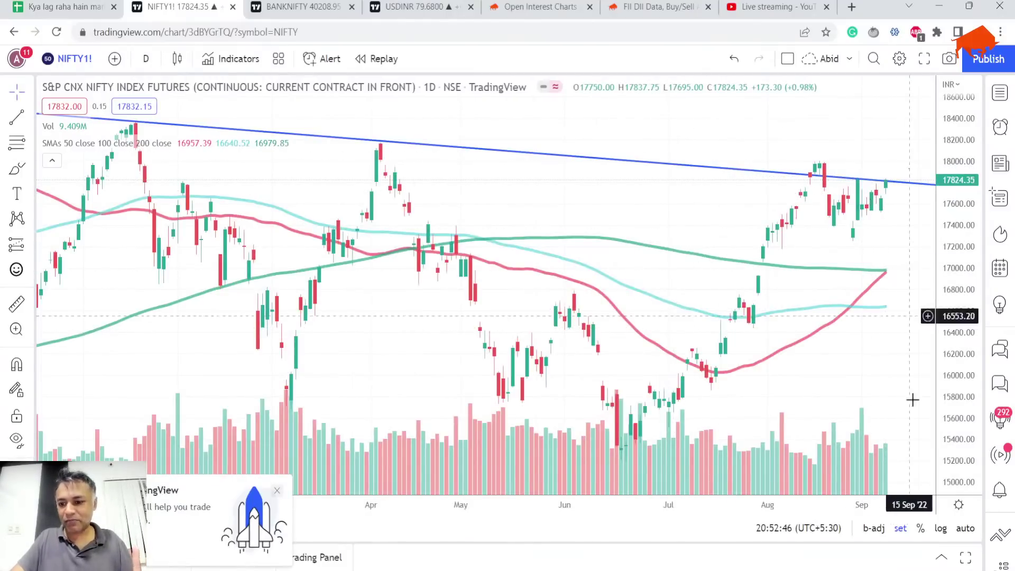
Step: Compare the recent daily candles on the NIFTY and BANKNIFTY charts with the 9-Sep Chart note in the spreadsheet
scroll(892, 445, "down", 3)
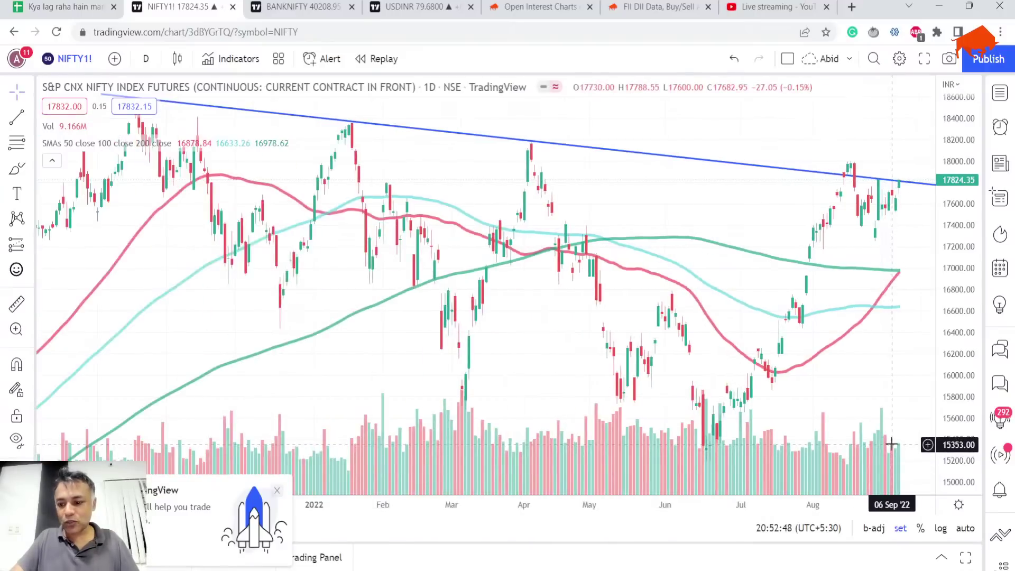
key("ctrl+Tab")
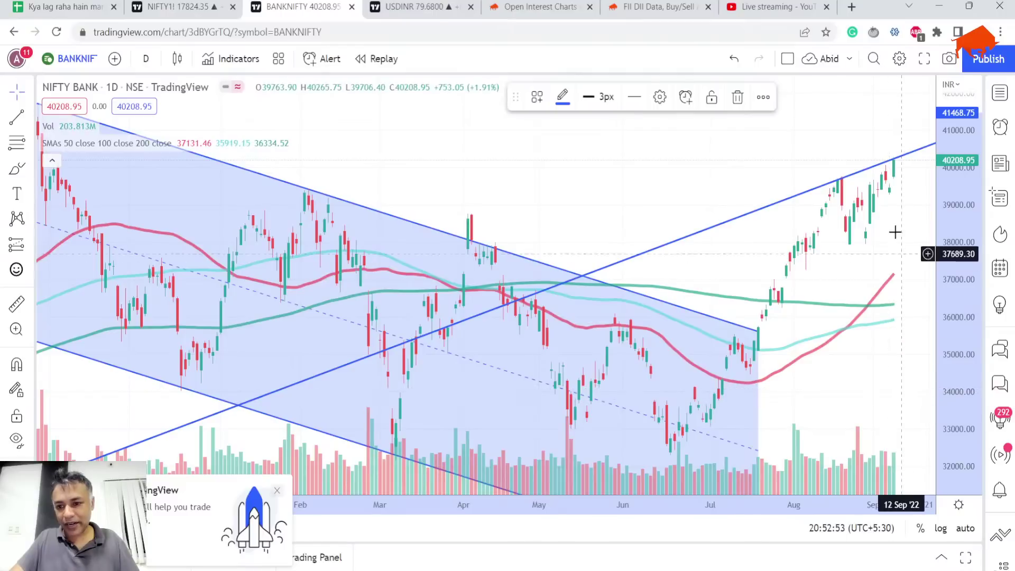
scroll(896, 159, "down", 2)
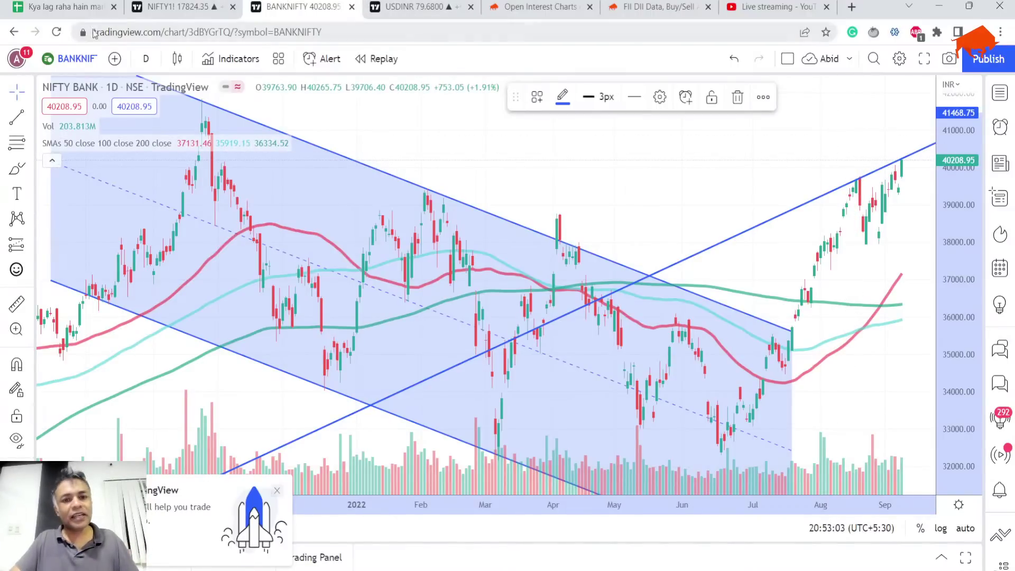
left_click(64, 6)
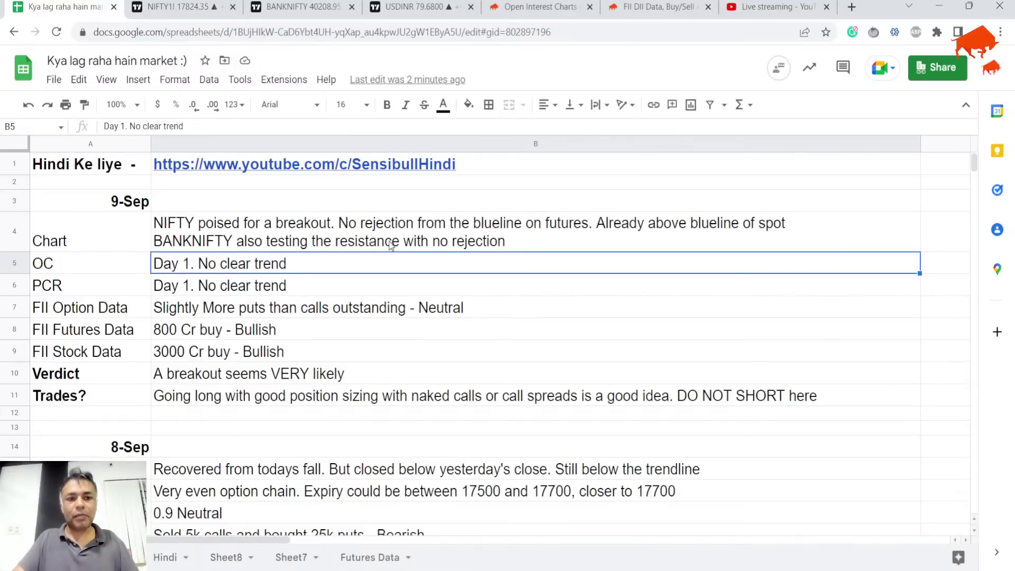
Step: Set the BANKNIFTY chart in TradingView to the weekly interval
left_click(217, 6)
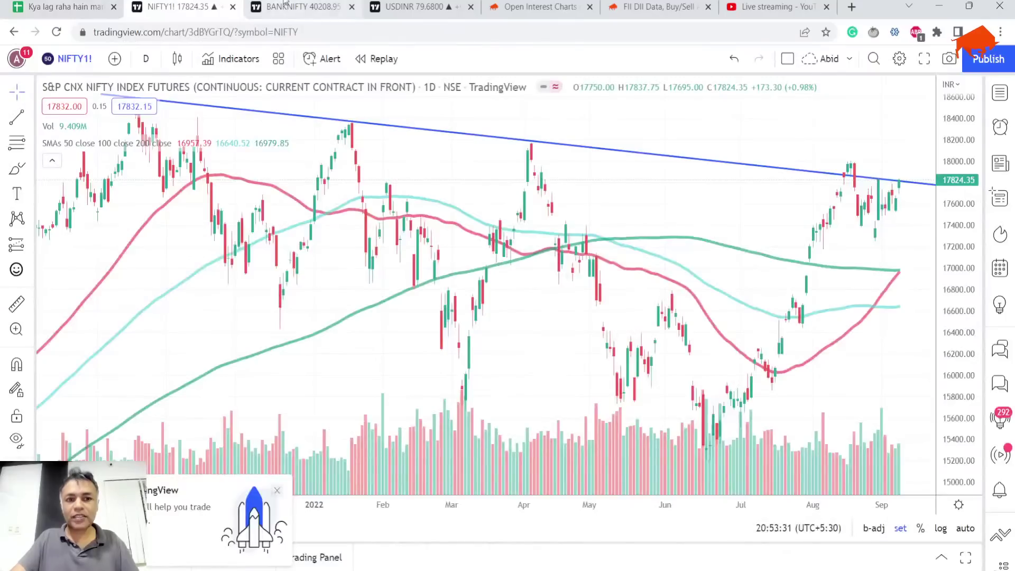
left_click(264, 7)
left_click(146, 59)
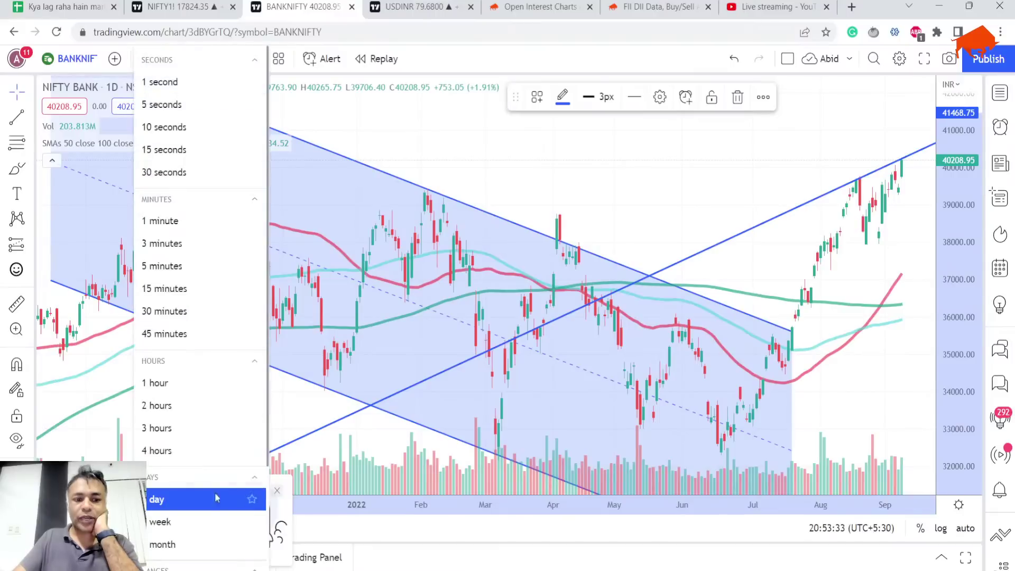
left_click(205, 523)
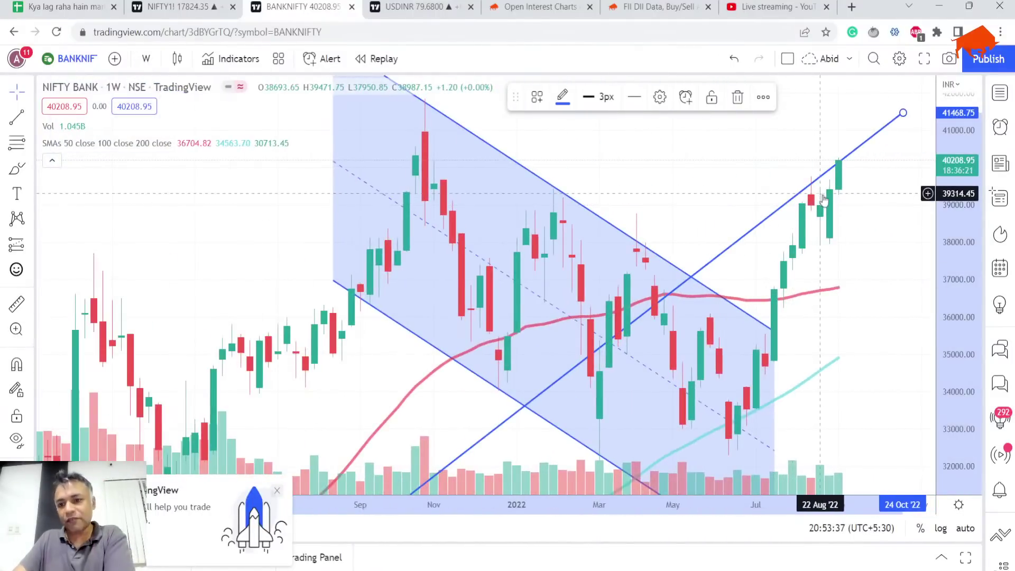
Step: Set the NIFTY futures chart to the weekly interval, inspect the candles near the trendline, and change it to monthly
left_click(175, 7)
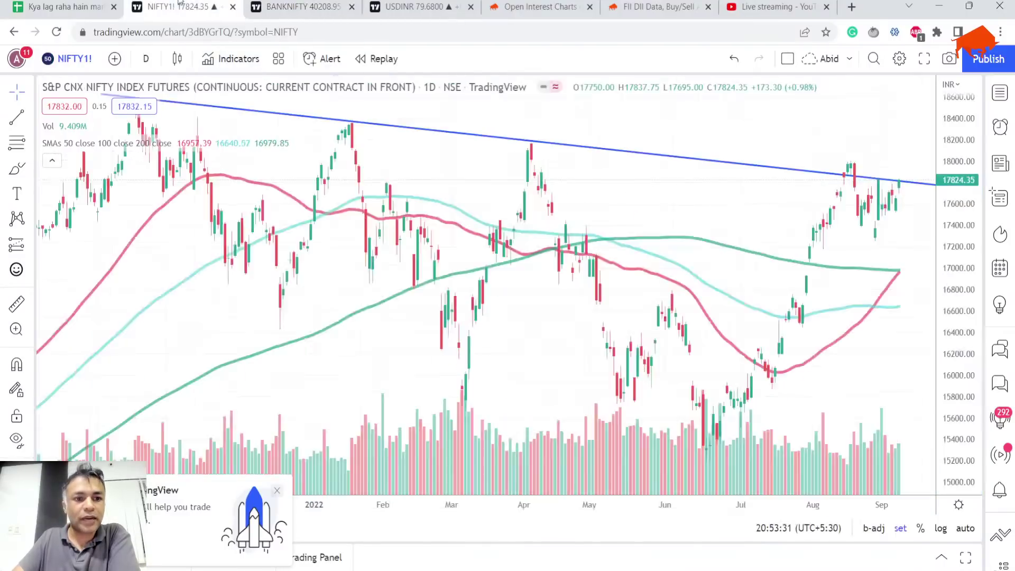
left_click(146, 58)
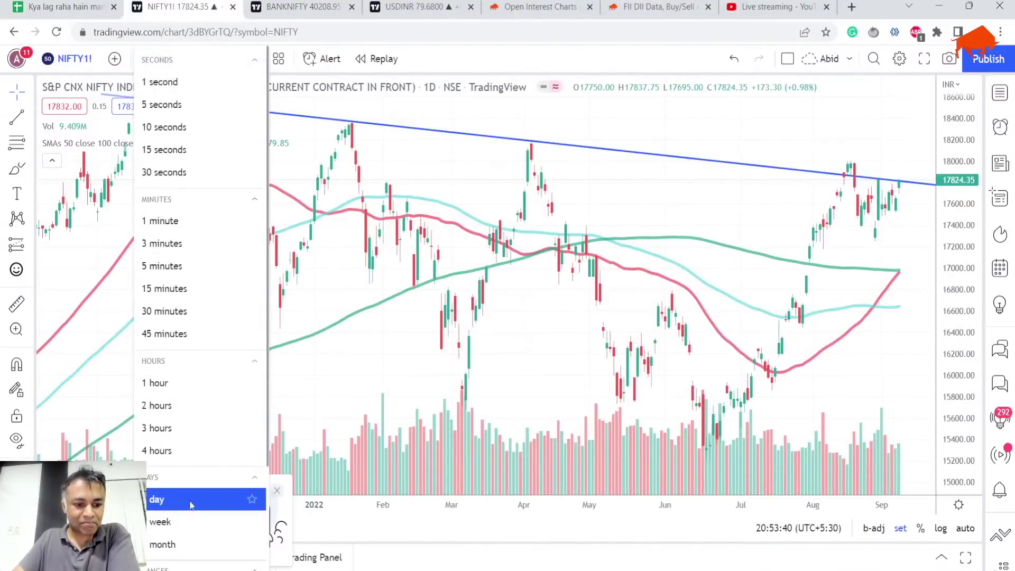
left_click(175, 523)
scroll(883, 259, "up", 2)
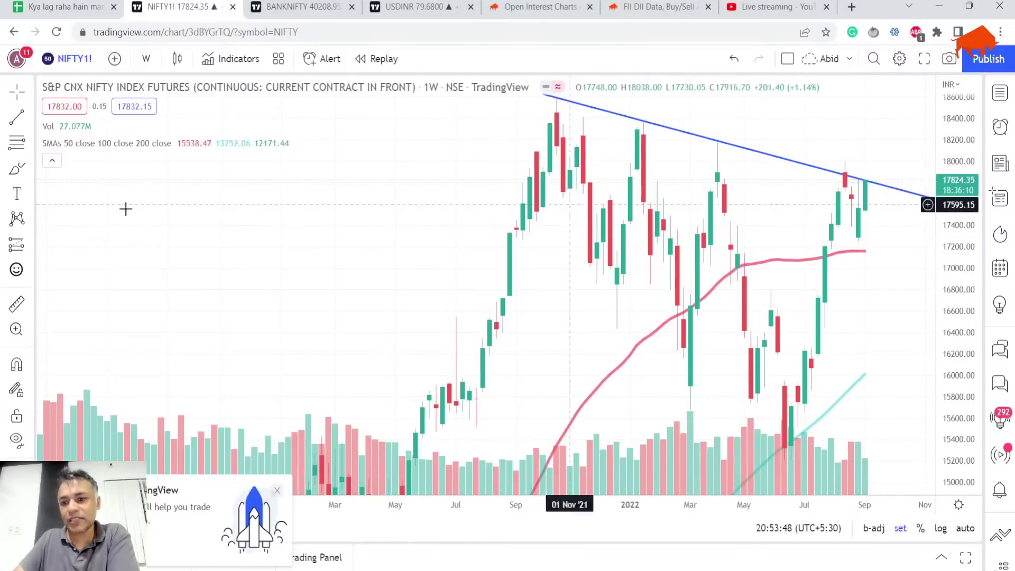
scroll(847, 204, "up", 2)
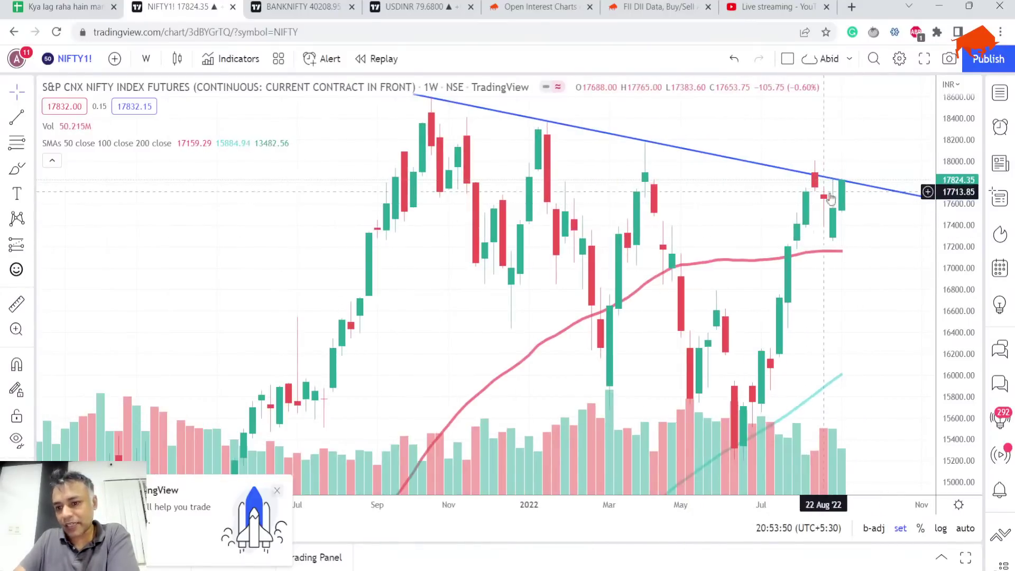
left_click(146, 58)
left_click(186, 545)
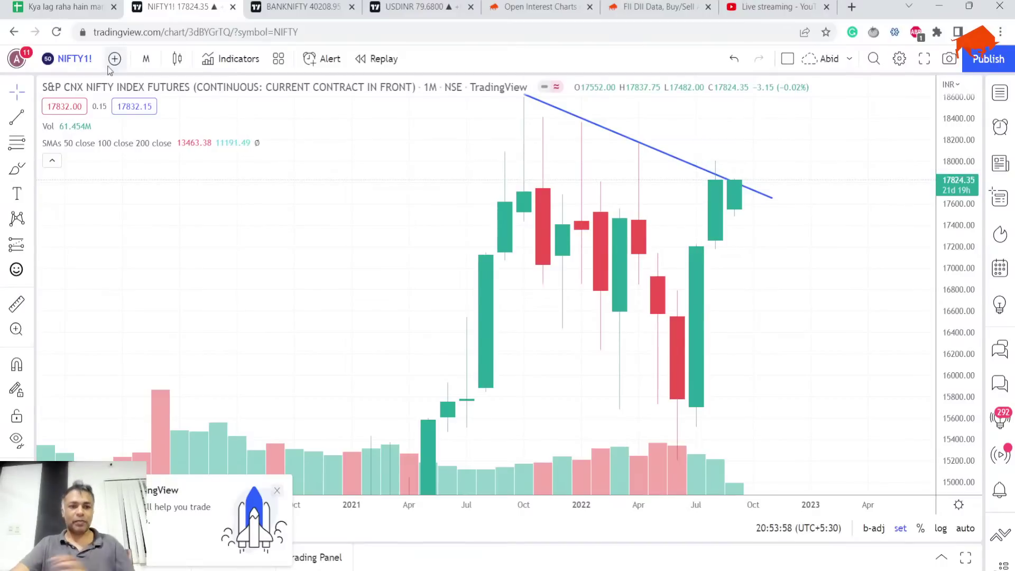
Step: Check the 9-Sep notes, and examine the NIFTY weekly OI Change and Open Interest charts for the 15 Sep expiry on Sensibull
left_click(75, 7)
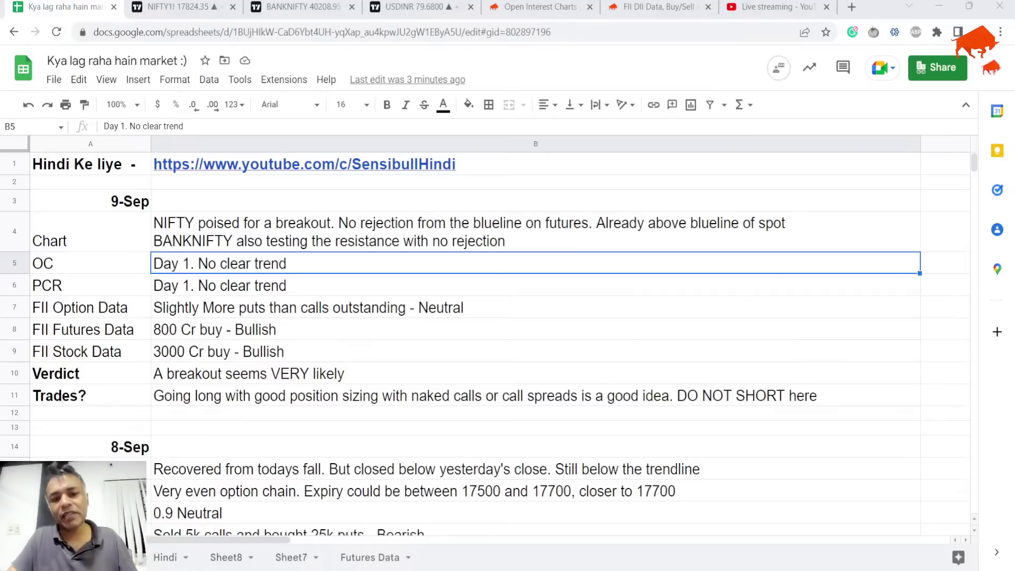
left_click(75, 12)
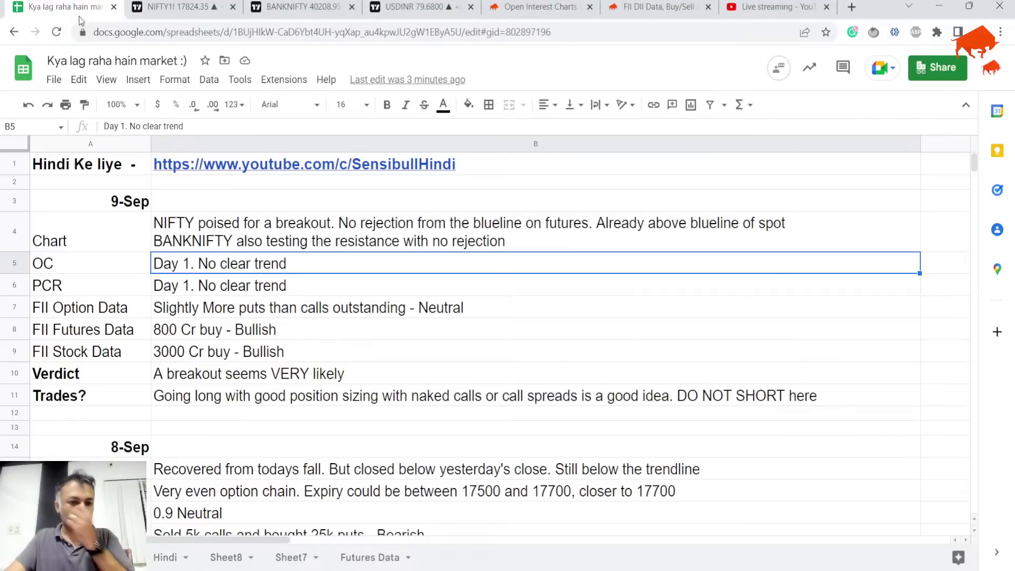
left_click(539, 4)
scroll(498, 254, "down", 1)
scroll(424, 323, "up", 7)
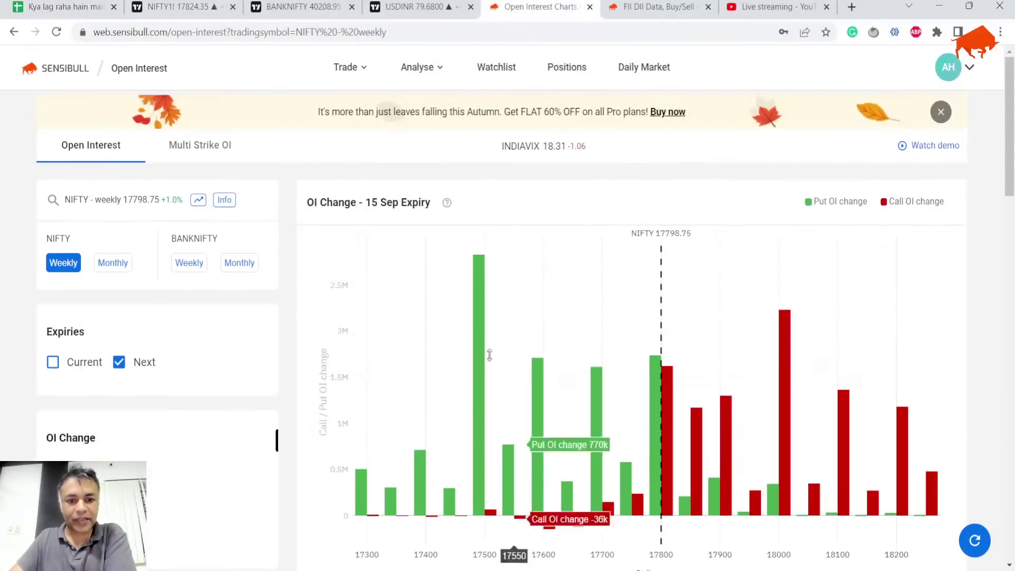
scroll(412, 256, "down", 3)
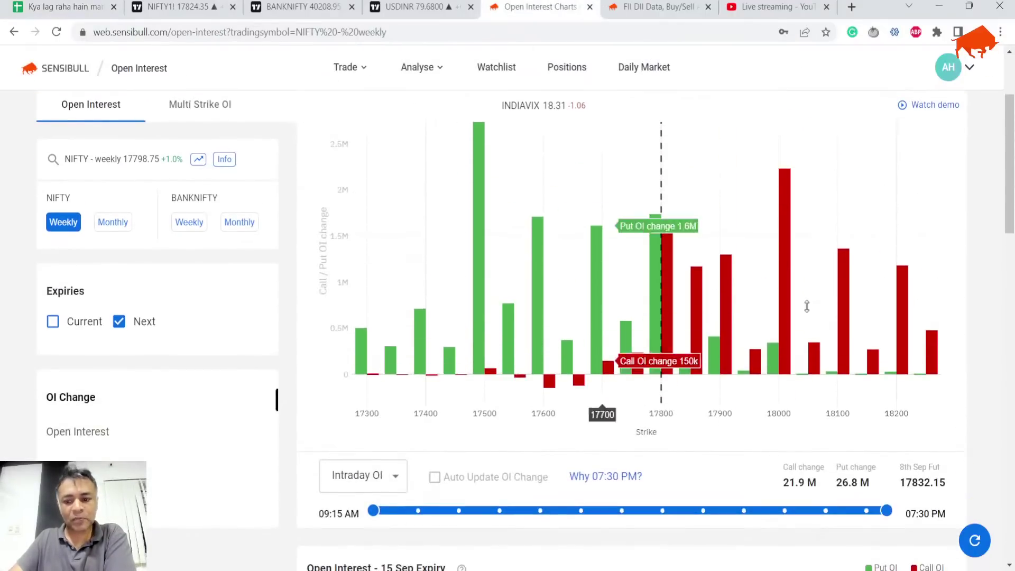
scroll(529, 344, "down", 7)
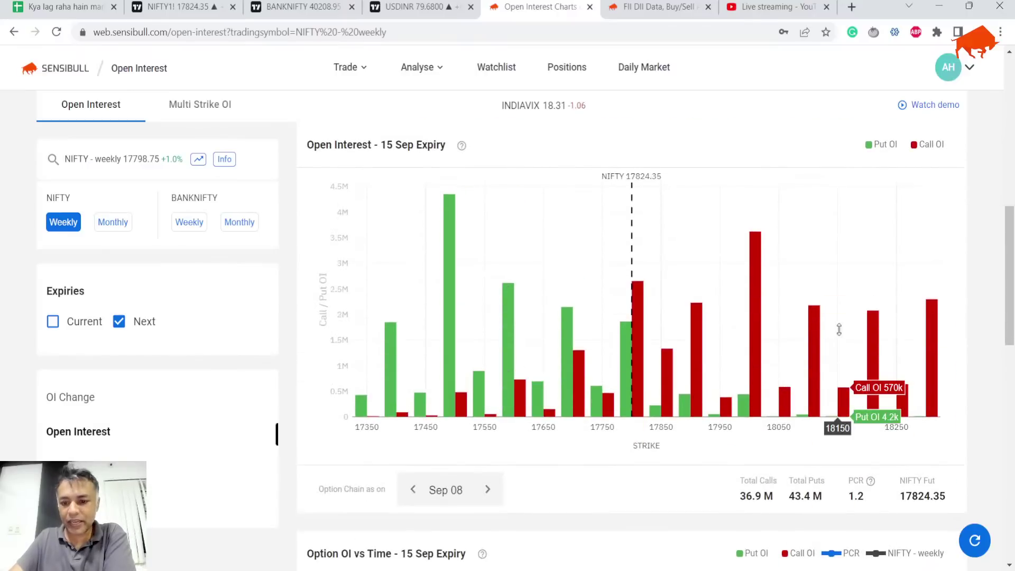
Step: Examine Sensibull's Option OI vs Time chart for the 15 Sep expiry and the FII OI vs Time chart with index options activity
scroll(843, 331, "down", 3)
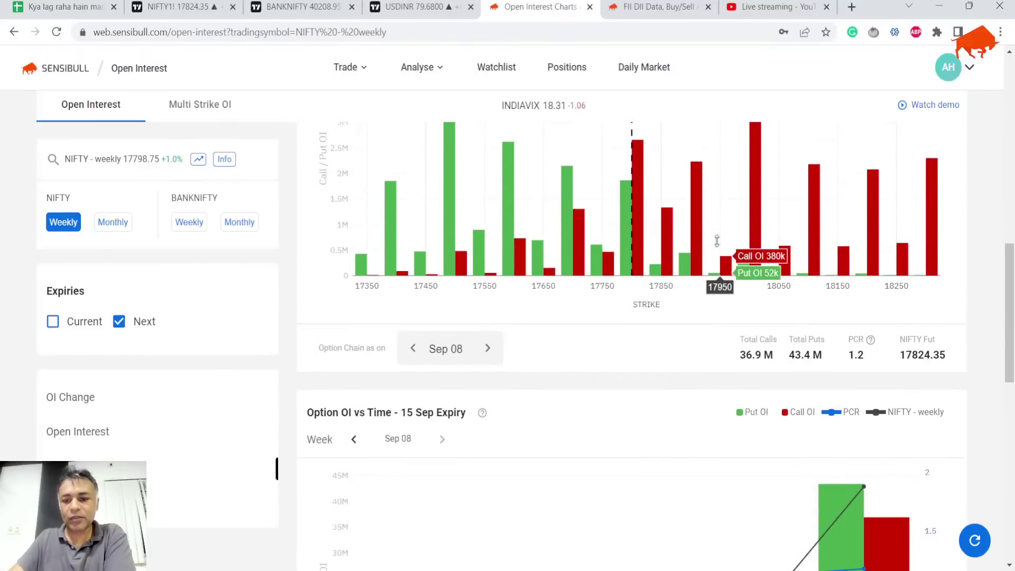
scroll(699, 365, "down", 6)
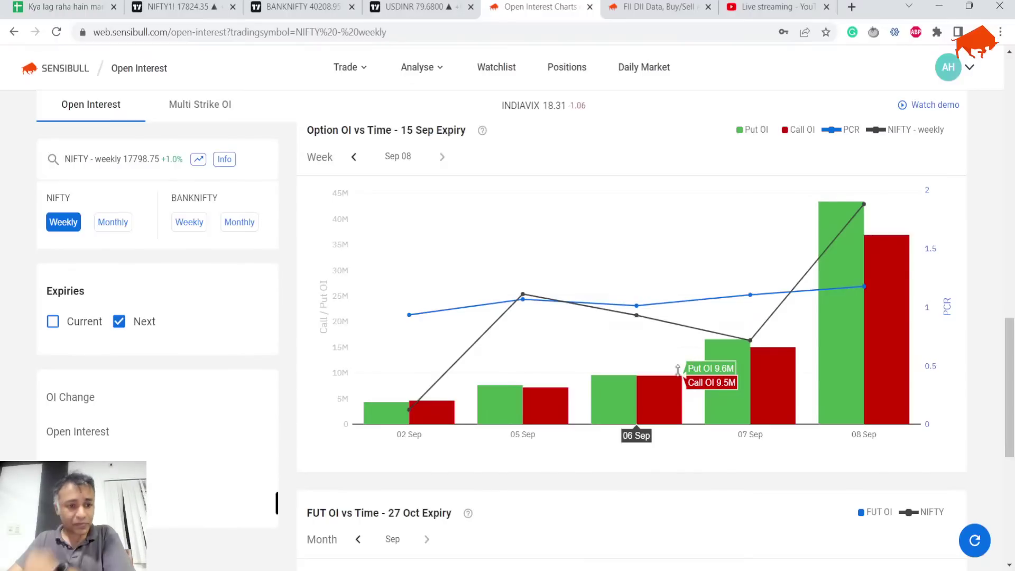
left_click(656, 7)
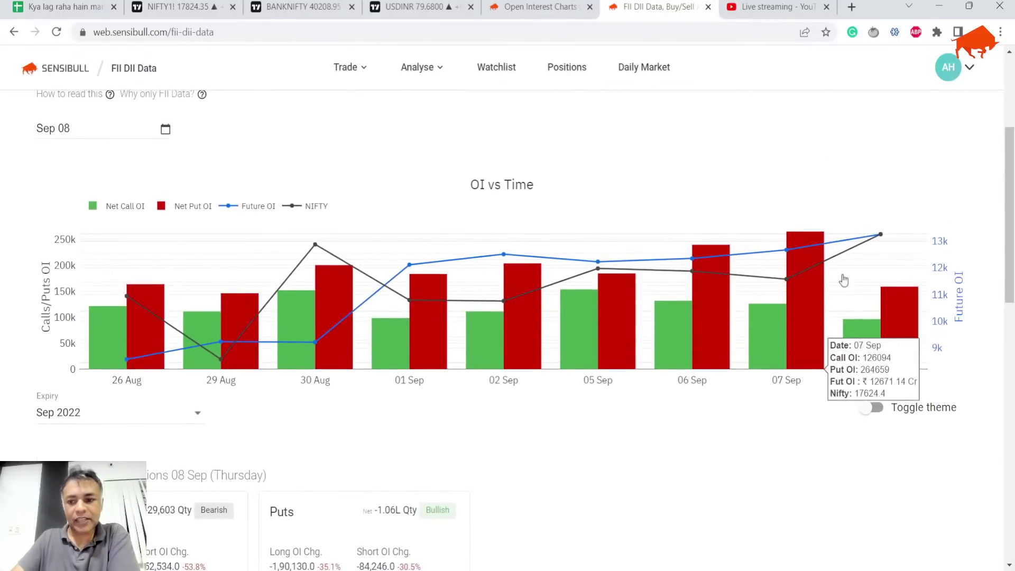
scroll(846, 349, "down", 1)
scroll(847, 349, "down", 5)
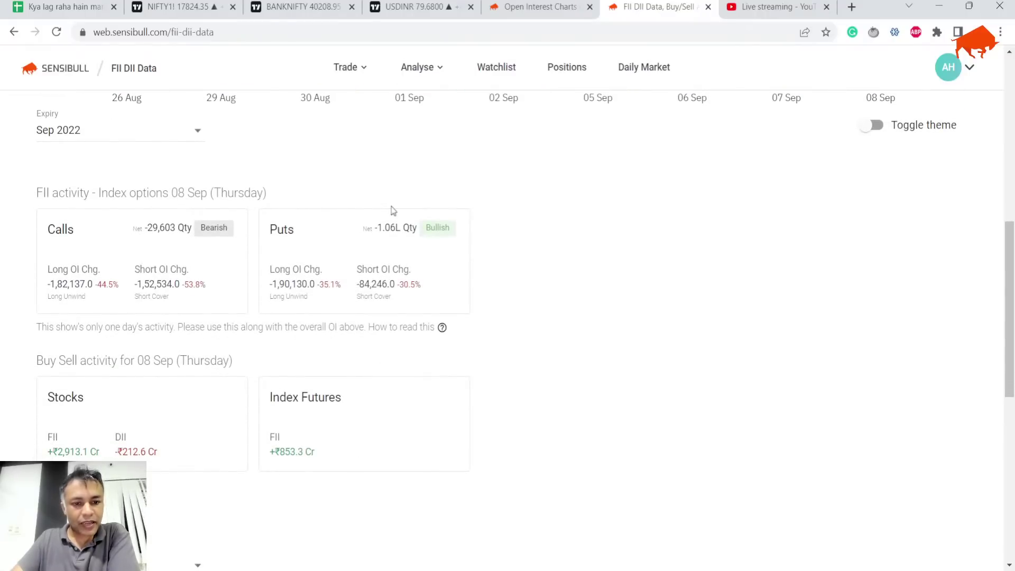
Step: Review the 08 Sep FII stock and index futures activity and the daily FII & DII trading activity table
left_click_drag(279, 452, 301, 471)
left_click_drag(46, 450, 72, 459)
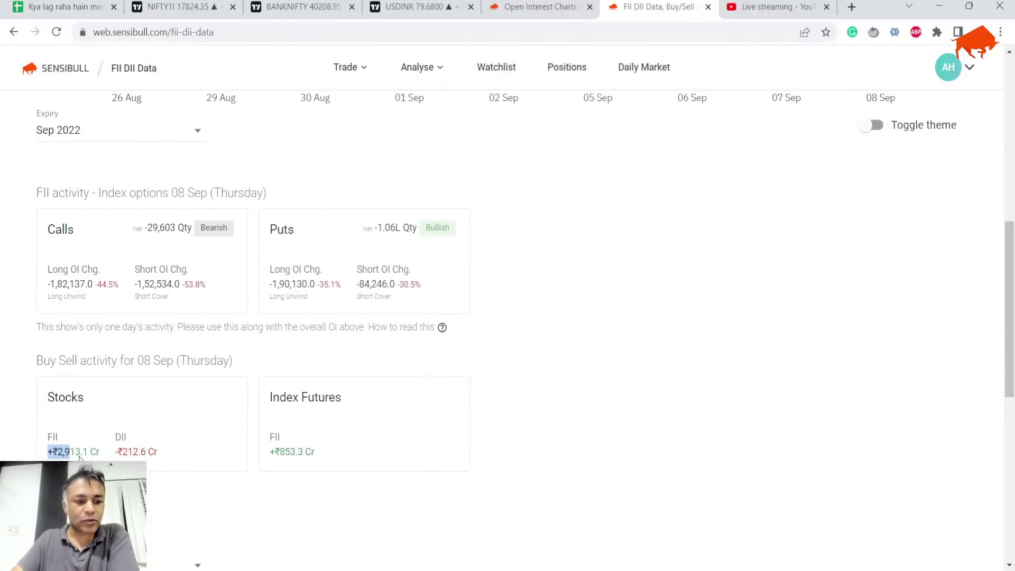
scroll(103, 460, "down", 4)
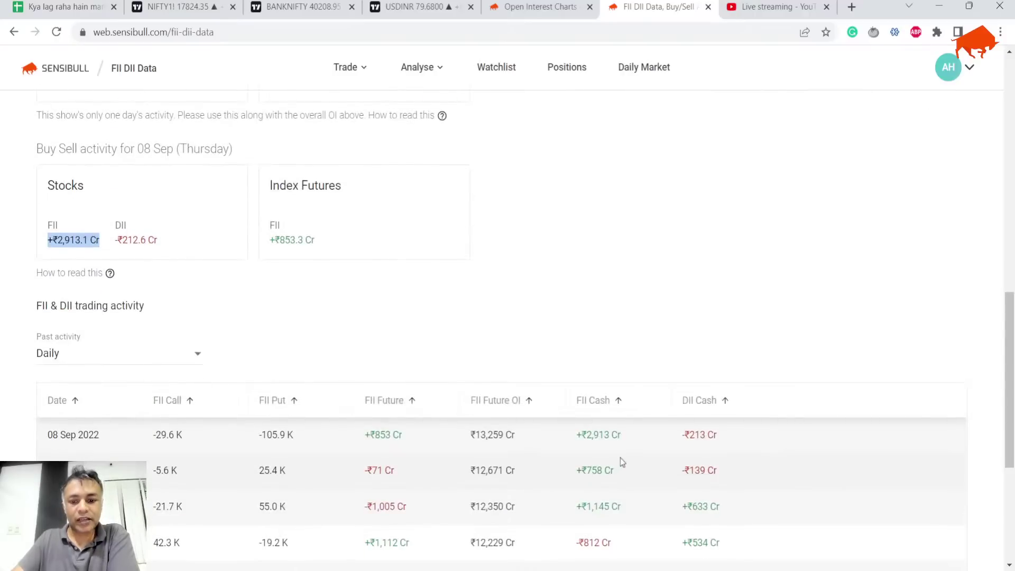
scroll(460, 469, "down", 3)
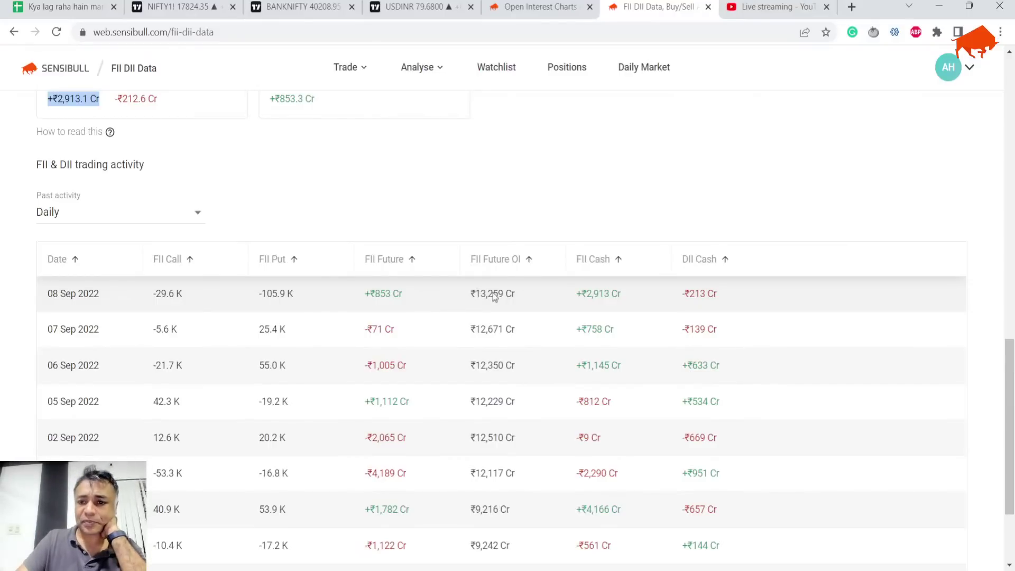
scroll(479, 294, "up", 3)
Step: Review the 9-Sep FII Option, Futures and Stock Data notes and the Verdict in the Google Sheets market notes
left_click(12, 4)
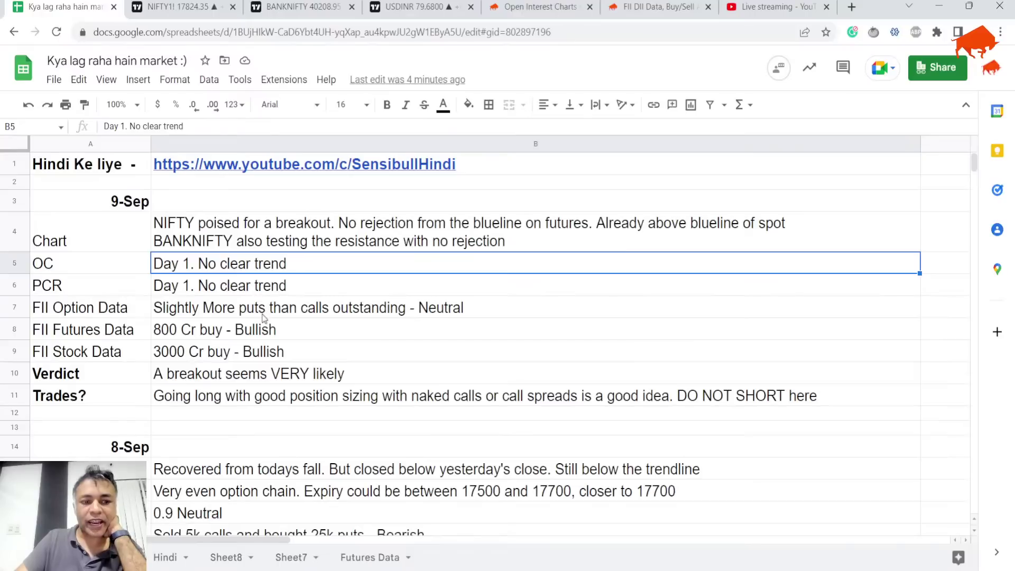
left_click(264, 313)
left_click(262, 335)
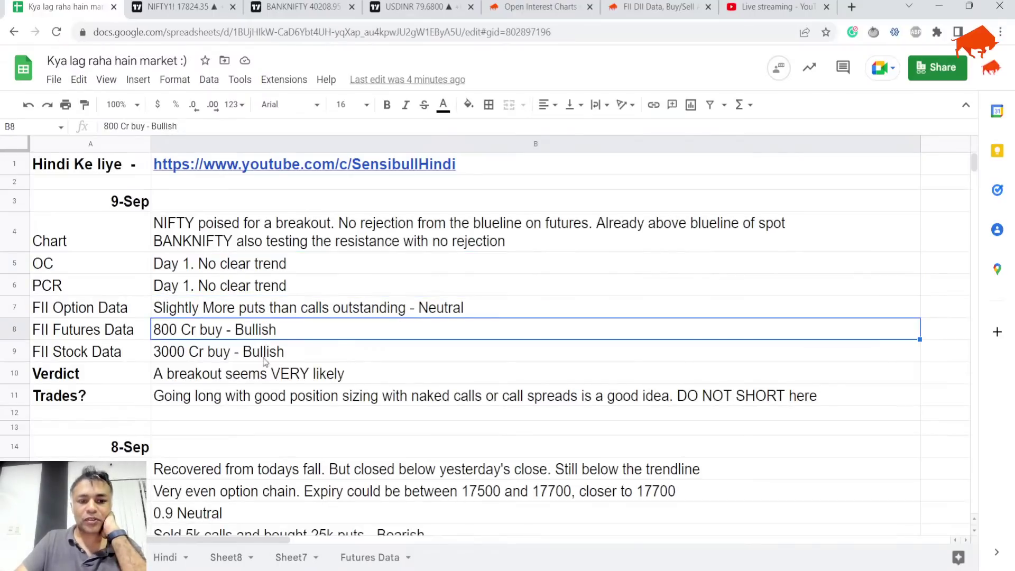
left_click(264, 357)
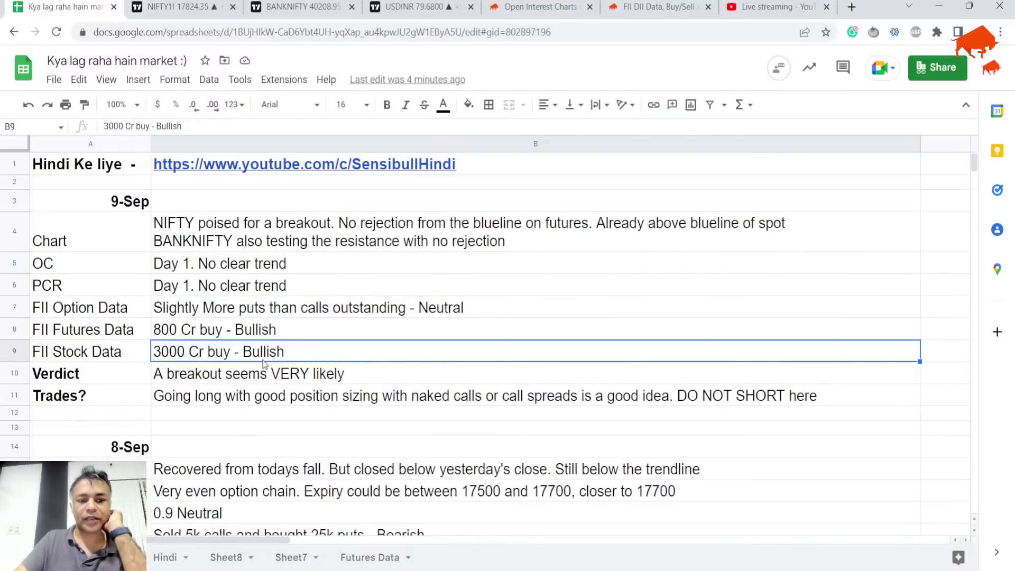
left_click(254, 378)
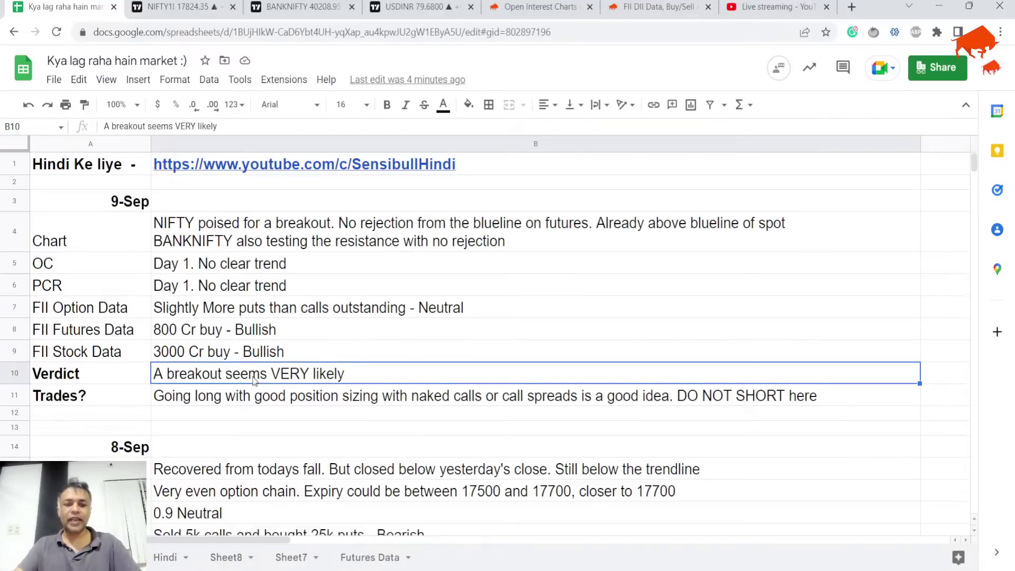
Step: Change the 9-Sep Verdict to read "A breakout above 178000 is VERY likely"
double_click(254, 376)
key("ctrl+Right")
type("above ")
type("178000")
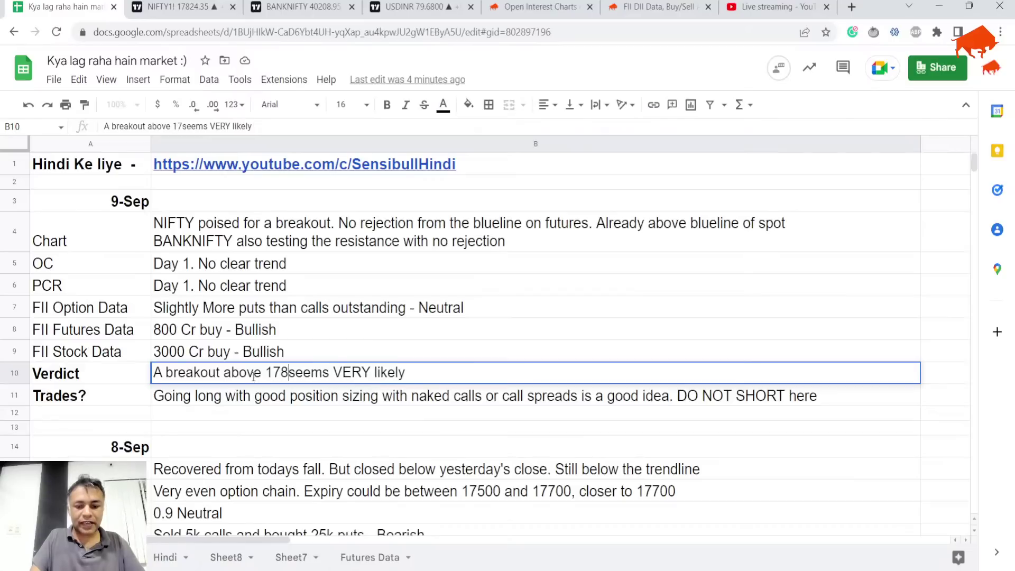
key("ctrl+shift+Right")
type("is")
key("Return")
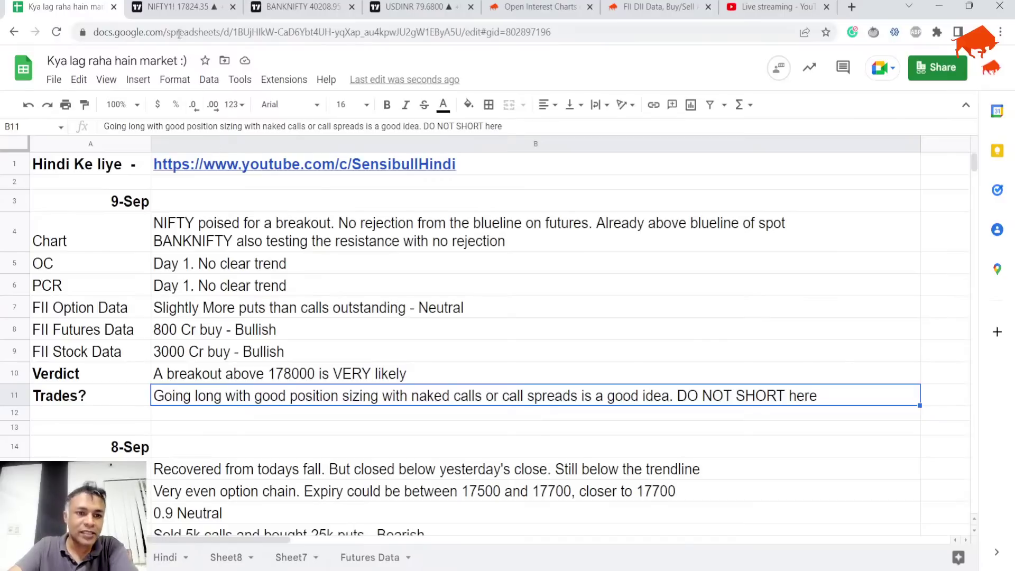
Step: Set the NIFTY futures chart in TradingView to the weekly interval and inspect the latest candles against the blue trendline
left_click(181, 12)
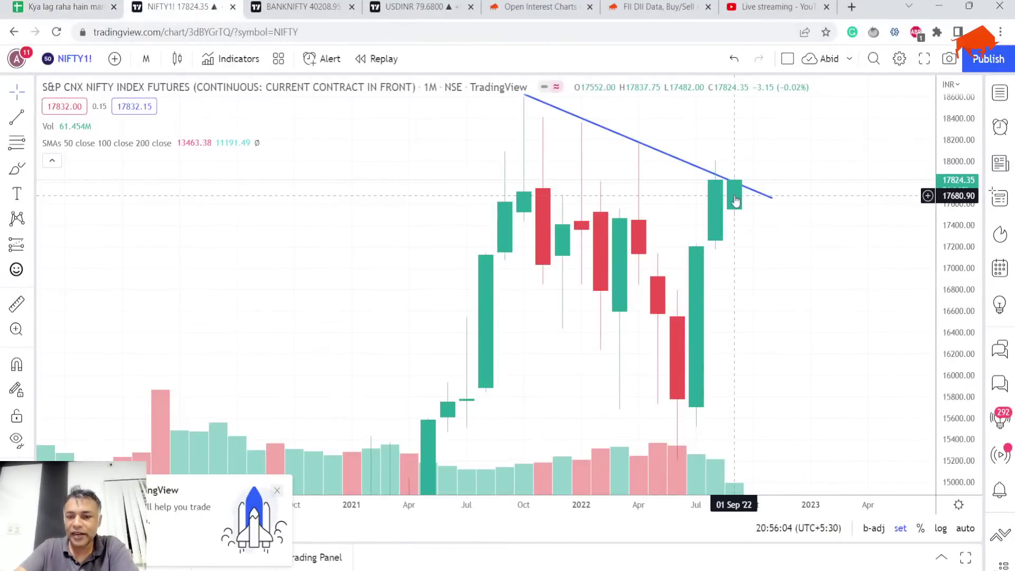
left_click(146, 59)
left_click(180, 522)
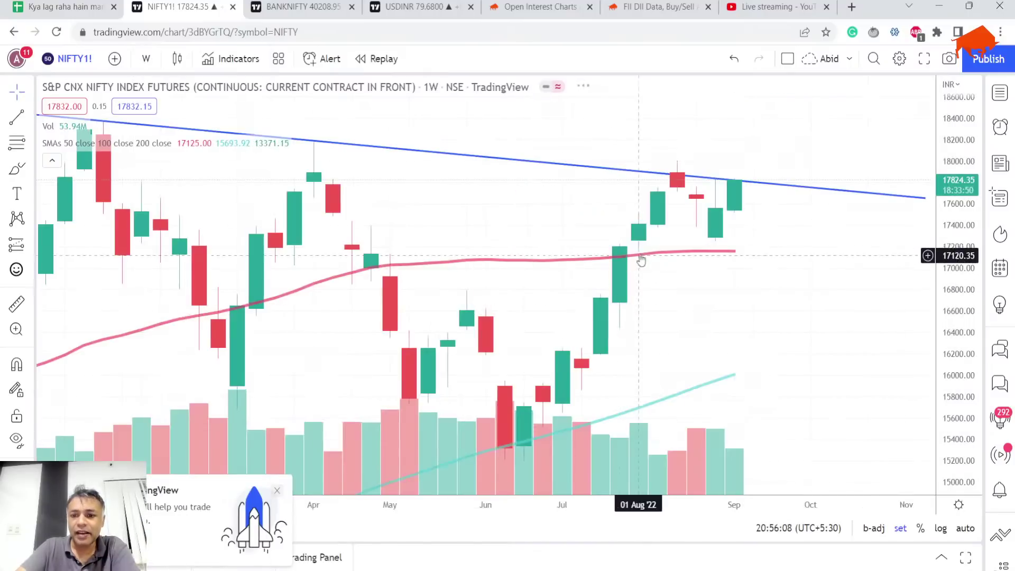
left_click_drag(733, 228, 771, 204)
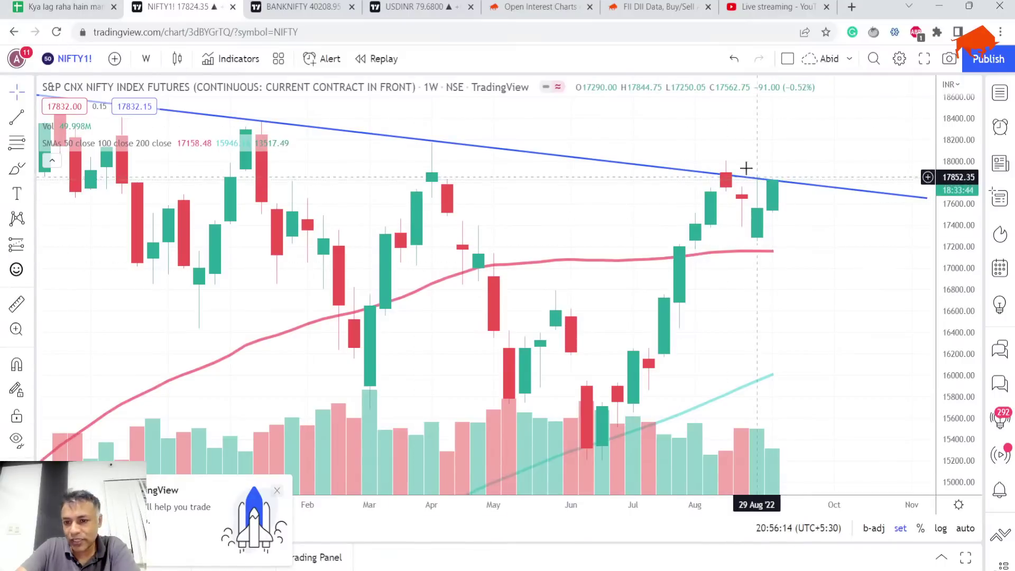
Step: Set the NIFTY futures chart to the daily interval and inspect the 08 Sep candle at the trendline
left_click(145, 58)
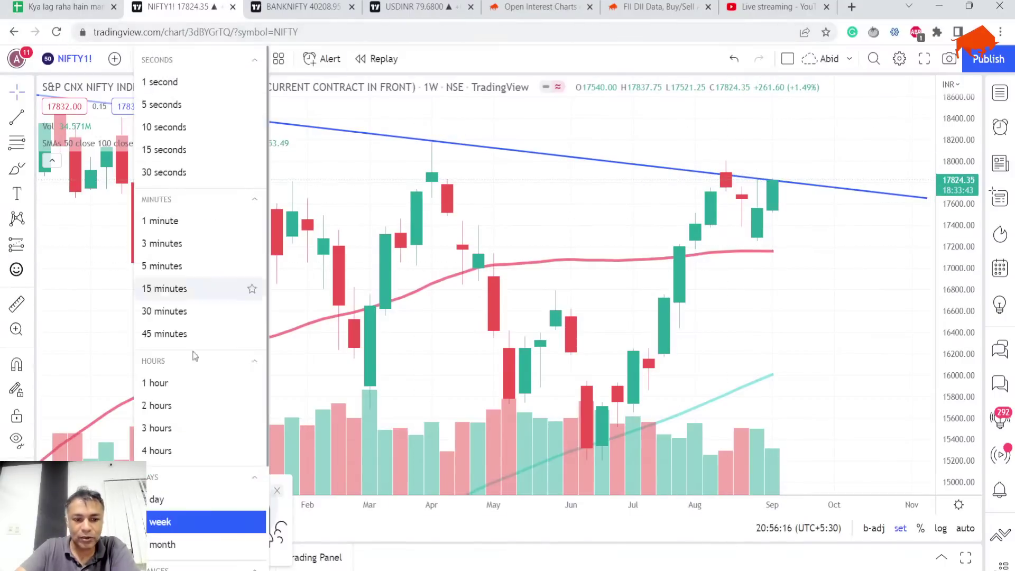
left_click(176, 499)
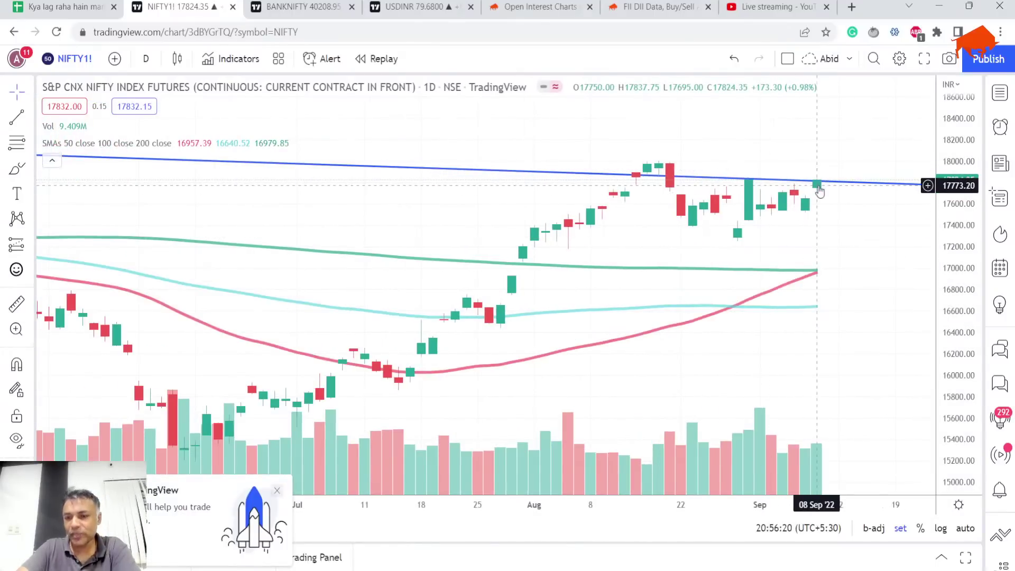
scroll(820, 192, "down", 2)
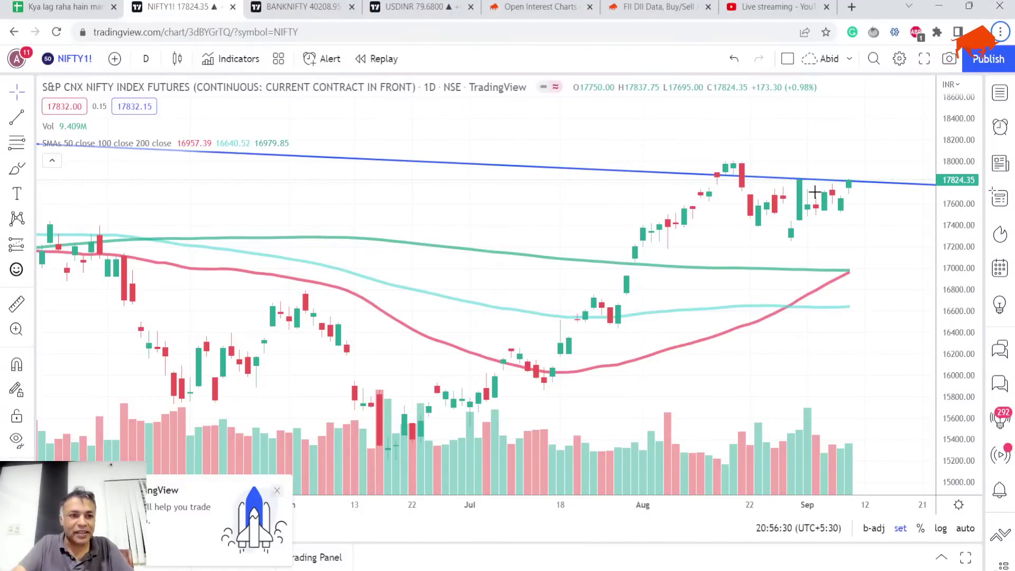
Step: Correct the breakout level in the spreadsheet's 9-Sep Verdict to 17800
left_click(53, 7)
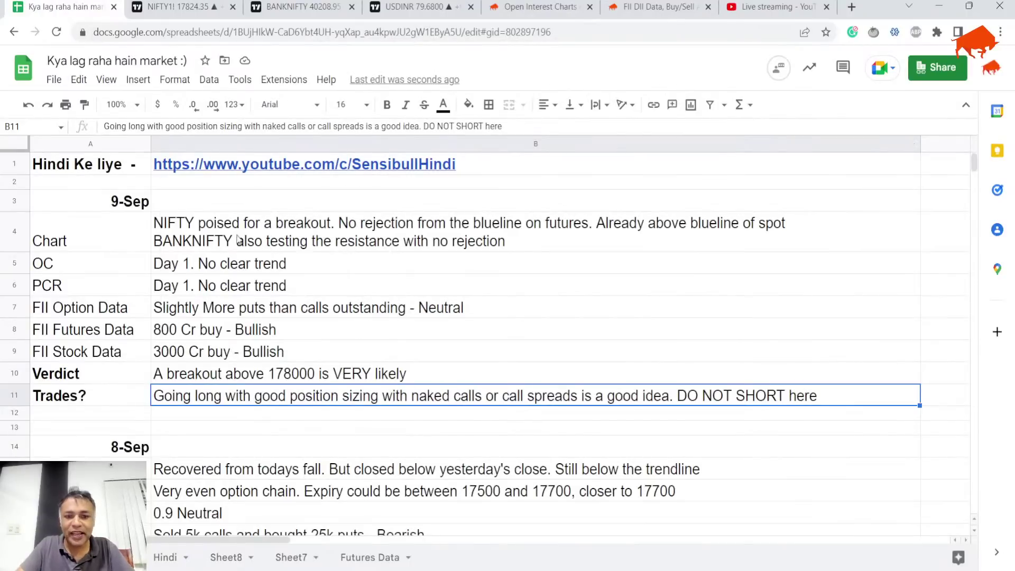
key("Up")
key("Return")
key("Home")
key("Right")
key("Right")
key("Right")
key("Right")
key("Right")
key("Right")
key("BackSpace")
key("Return")
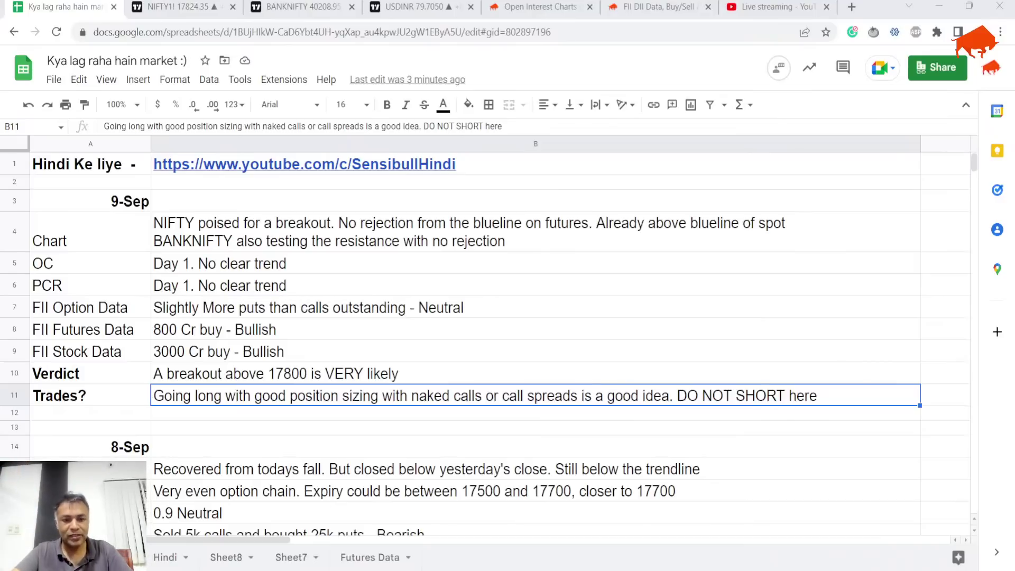
Step: Search Google for jspaint in a new browser tab and open the JS Paint site
key("ctrl+t")
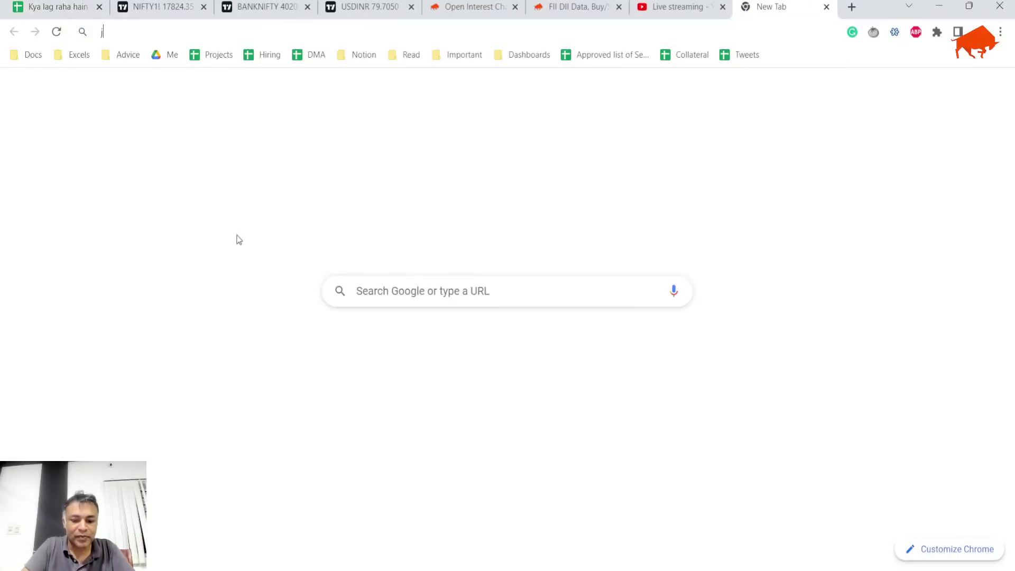
type("jspa")
key("Down")
key("Return")
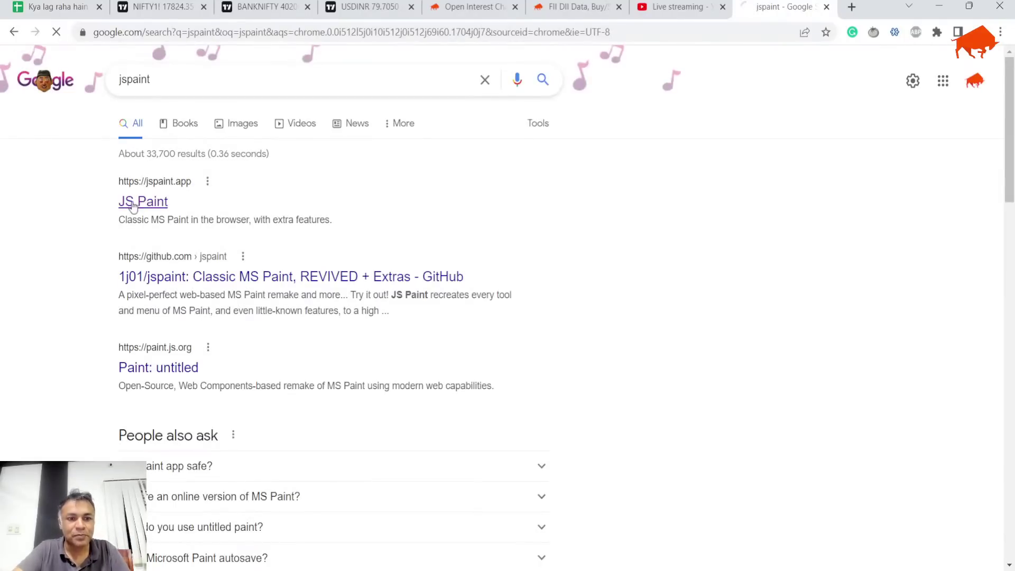
left_click(141, 203)
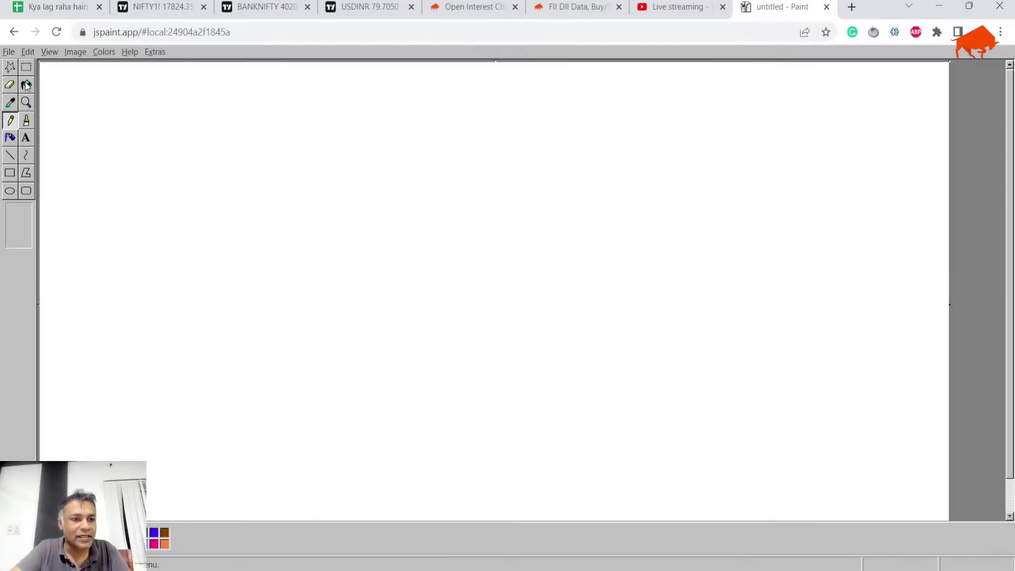
Step: Brush a rising arrow on the blank canvas and mark a level at its lower right with a dash and handwritten 14000
left_click(27, 121)
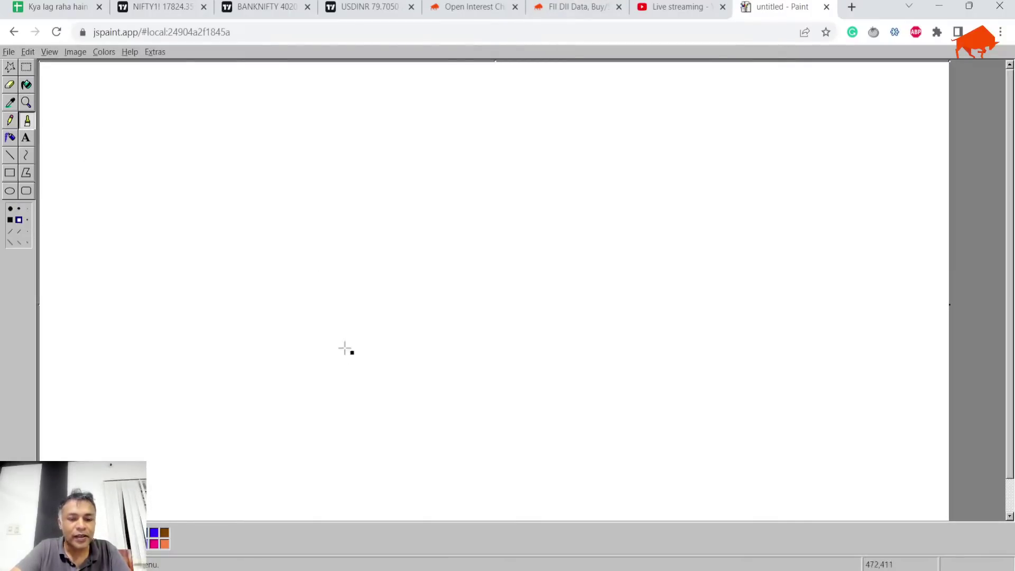
mouse_move(388, 345)
left_mouse_down()
mouse_move(499, 146)
mouse_move(484, 163)
left_mouse_up()
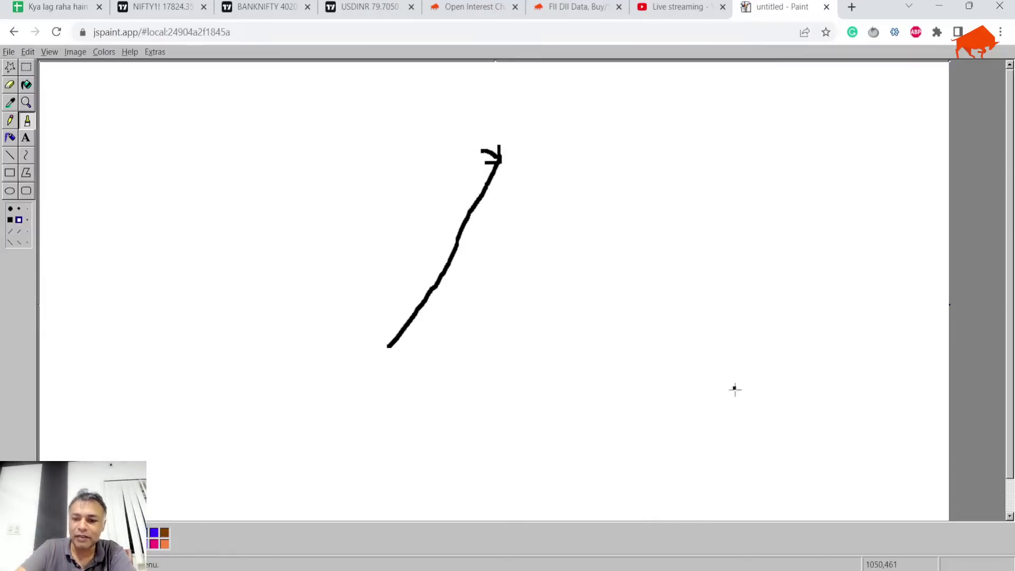
mouse_move(753, 420)
left_mouse_down()
mouse_move(776, 420)
mouse_move(749, 417)
left_mouse_up()
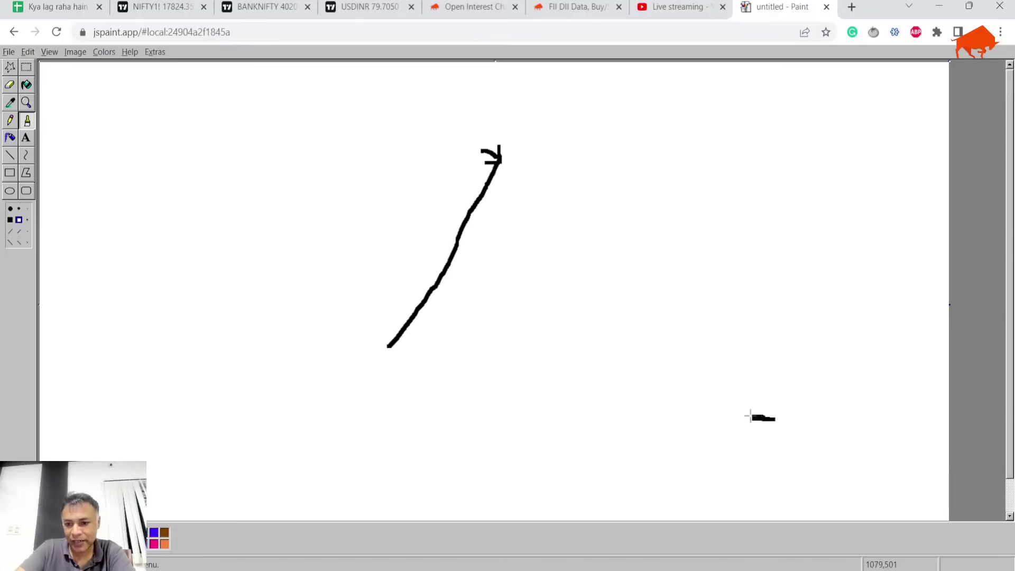
left_click_drag(806, 404, 806, 450)
mouse_move(817, 412)
left_mouse_down()
mouse_move(835, 439)
mouse_move(858, 411)
mouse_move(894, 403)
mouse_move(868, 419)
left_mouse_up()
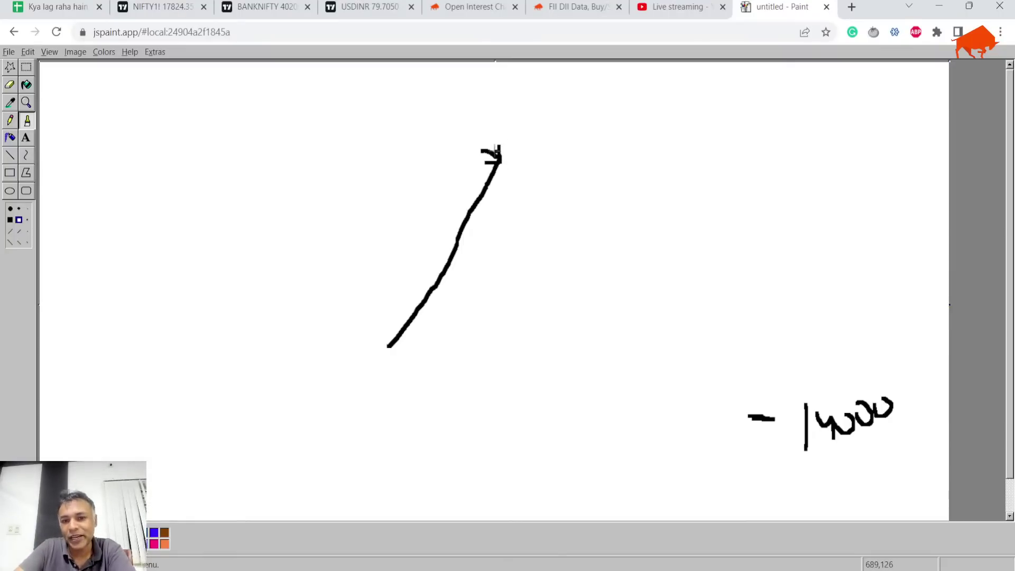
Step: Extend the arrow into a peak that falls past the 14000 mark, and brush marks on both sides of the peak
mouse_move(500, 154)
left_mouse_down()
mouse_move(544, 64)
mouse_move(567, 75)
mouse_move(722, 387)
mouse_move(776, 465)
left_mouse_up()
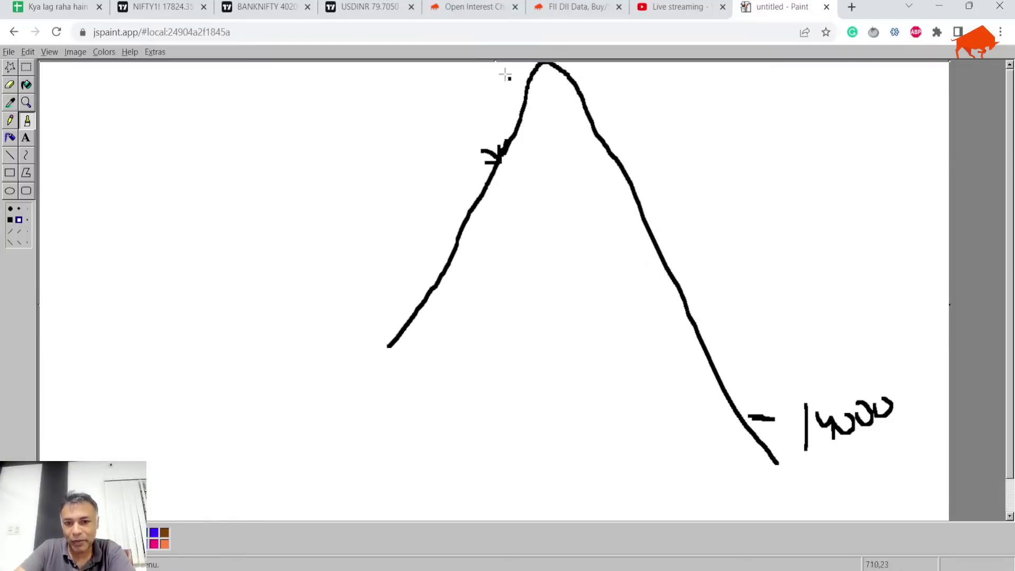
left_click_drag(510, 70, 547, 93)
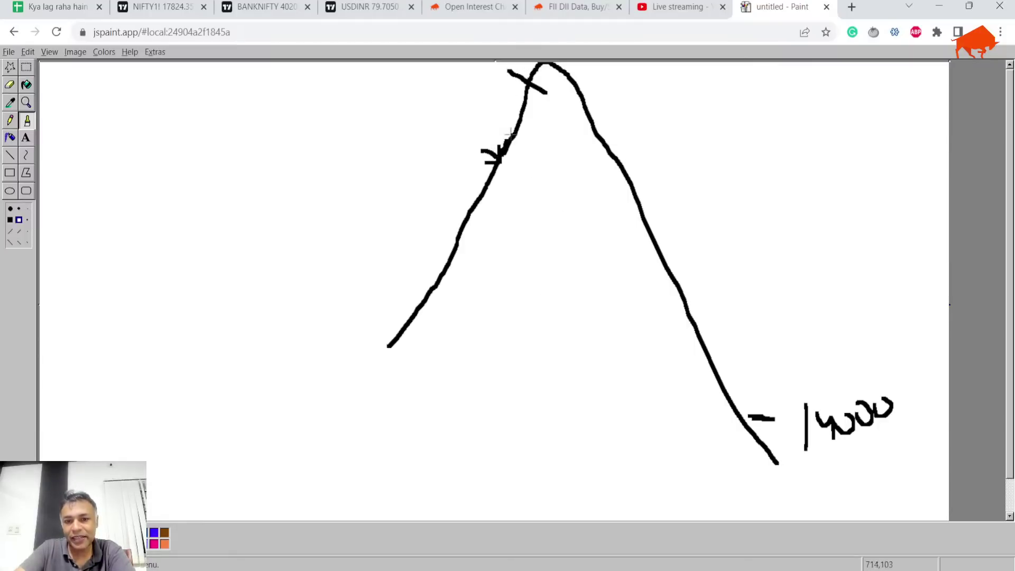
left_click_drag(486, 154, 462, 155)
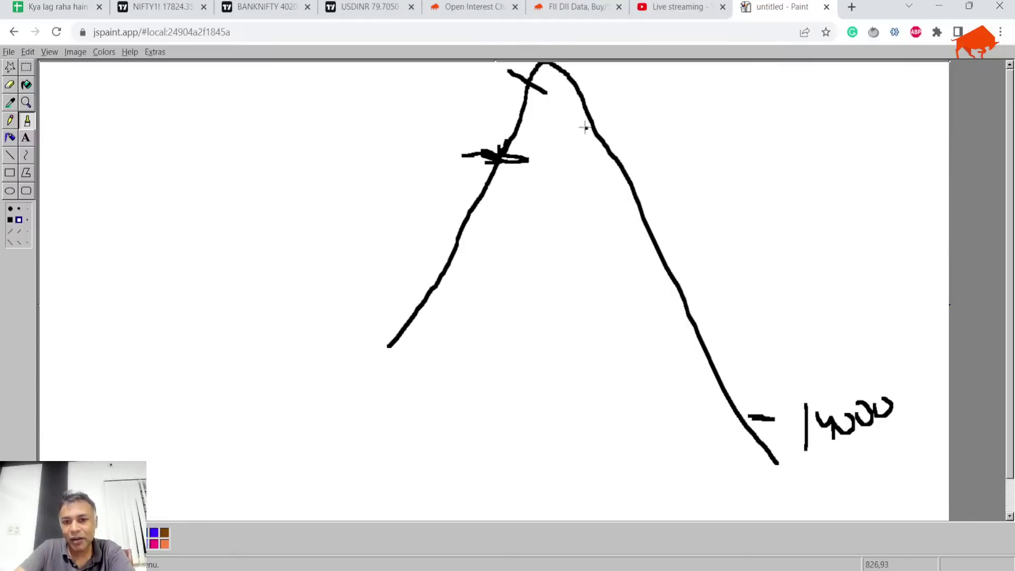
mouse_move(571, 100)
left_mouse_down()
mouse_move(555, 108)
mouse_move(592, 95)
mouse_move(568, 103)
mouse_move(596, 106)
left_mouse_up()
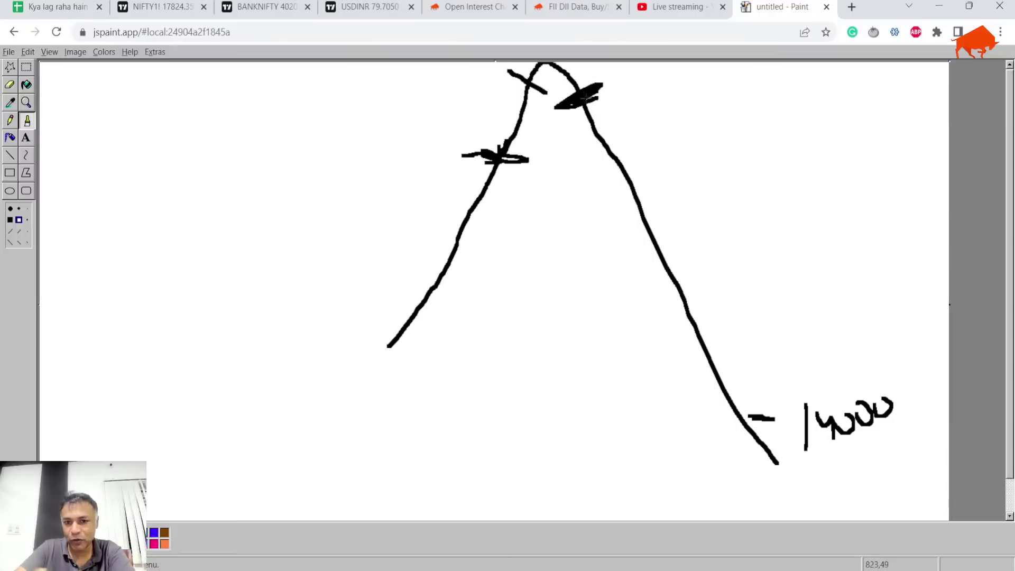
mouse_move(553, 69)
left_mouse_down()
mouse_move(597, 63)
mouse_move(568, 105)
mouse_move(634, 102)
left_mouse_up()
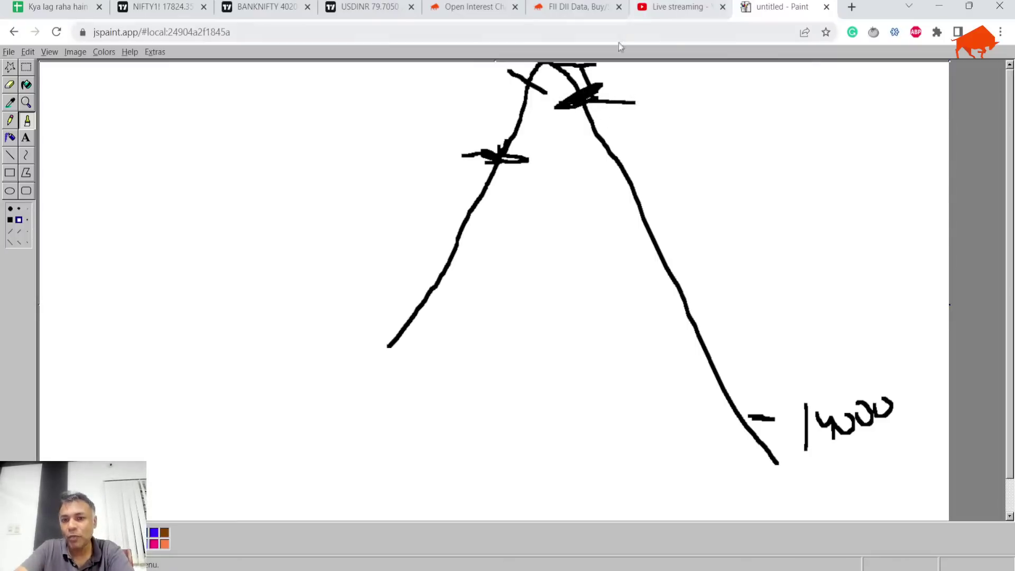
mouse_move(624, 75)
left_mouse_down()
mouse_move(620, 94)
mouse_move(635, 92)
mouse_move(634, 63)
left_mouse_up()
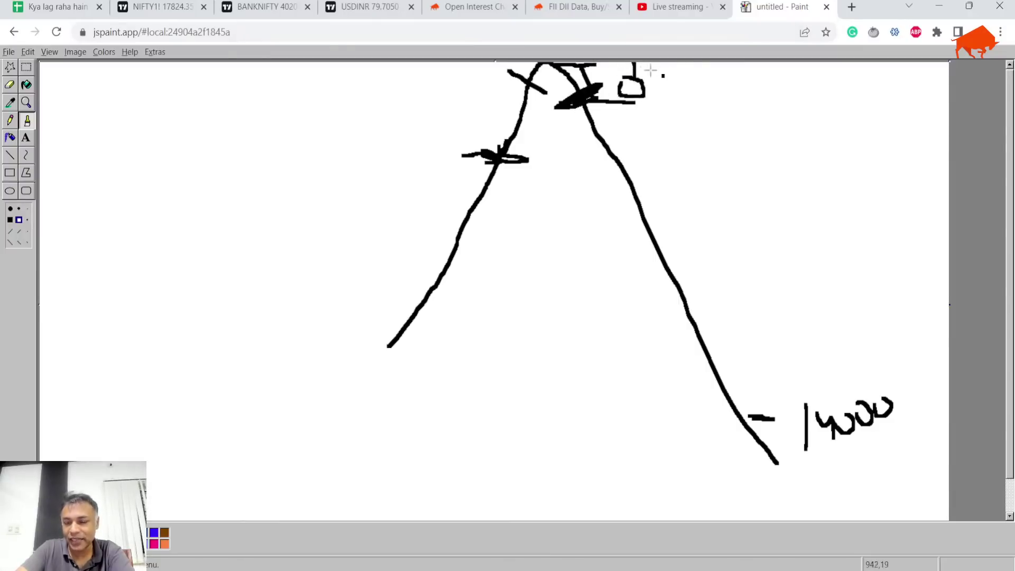
Step: Switch from the sketch to the NIFTY futures daily chart and examine recent prices against the descending blue trendline
left_click(258, 7)
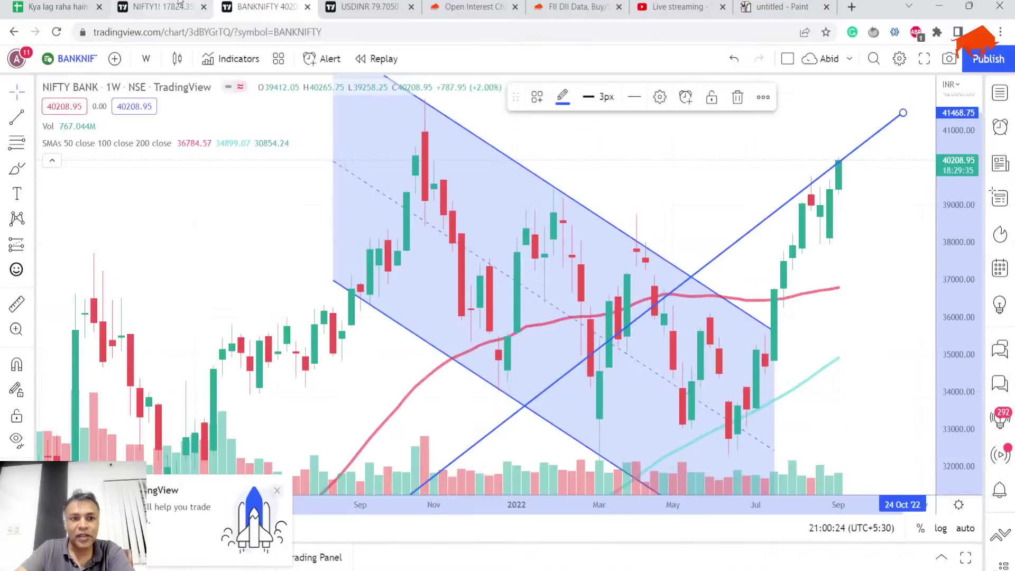
left_click(159, 6)
scroll(329, 114, "down", 5)
scroll(329, 114, "down", 3)
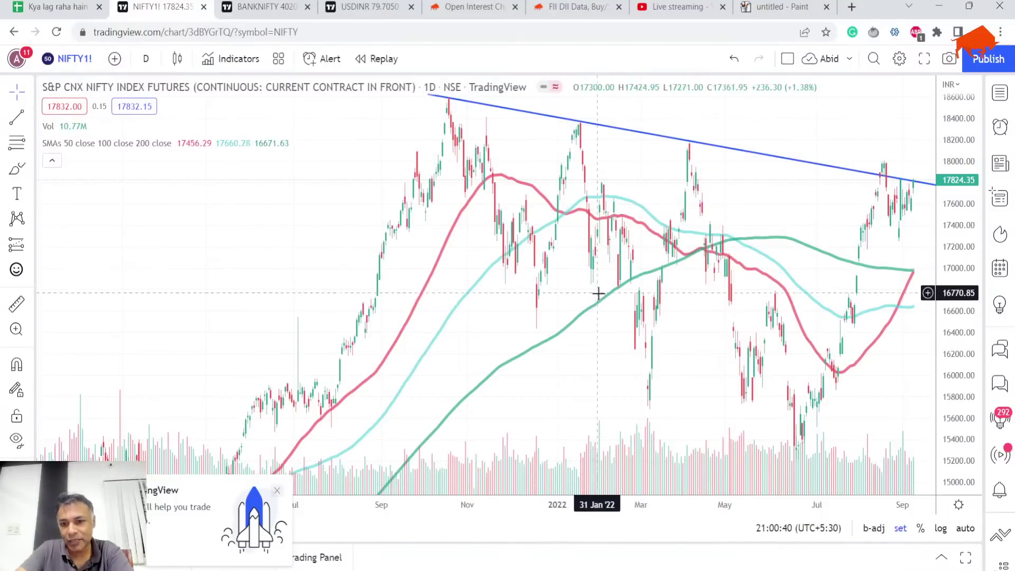
scroll(577, 238, "up", 5)
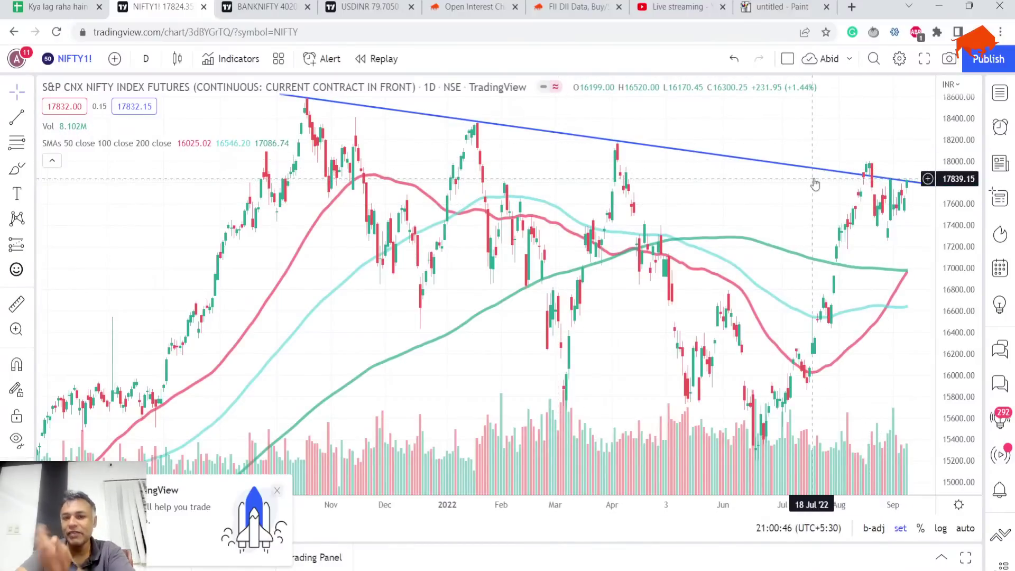
Step: Review the 9-Sep notes in the spreadsheet and examine the recent USDINR daily price action against its moving averages
left_click(73, 6)
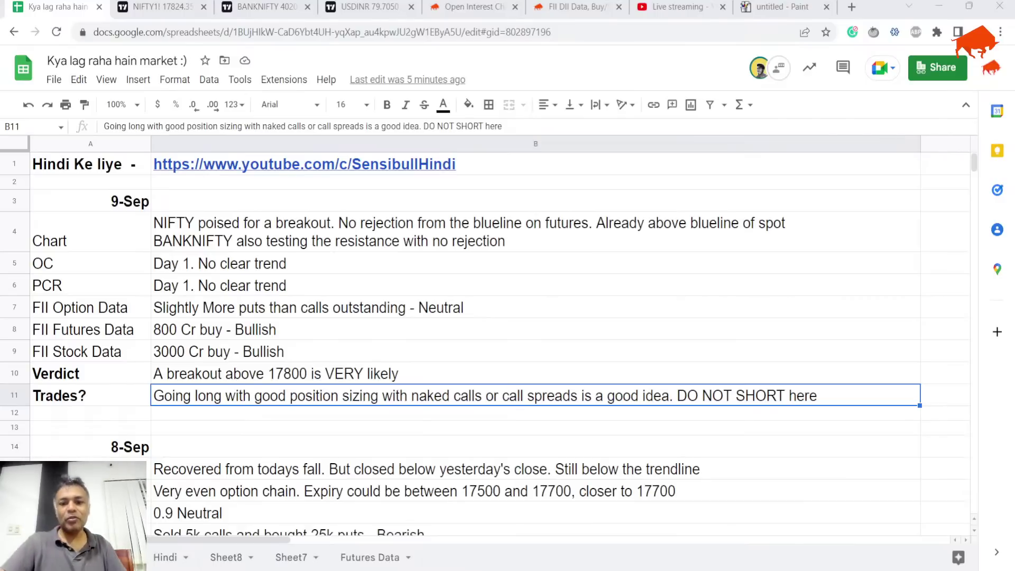
left_click(351, 4)
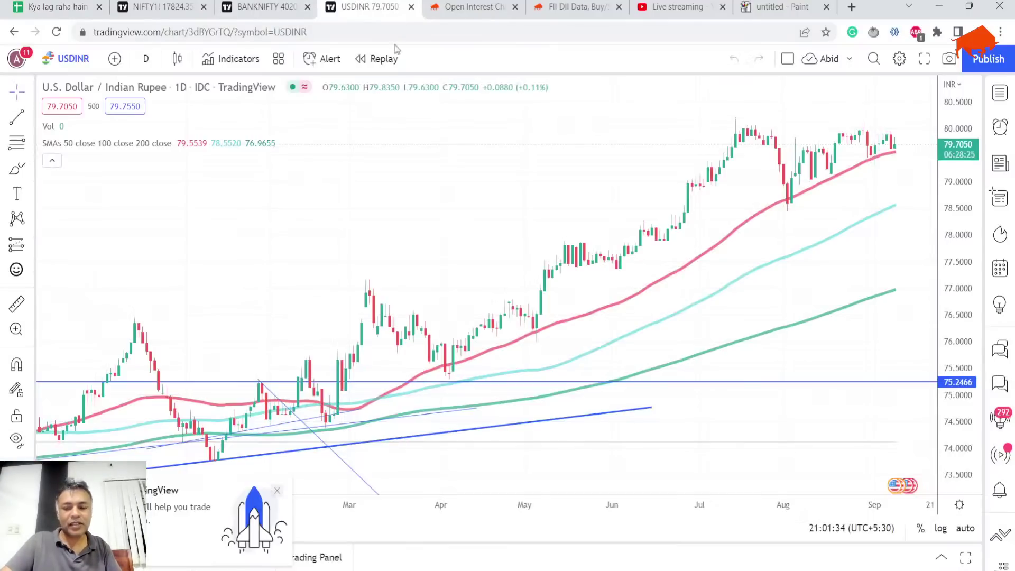
scroll(841, 159, "down", 2)
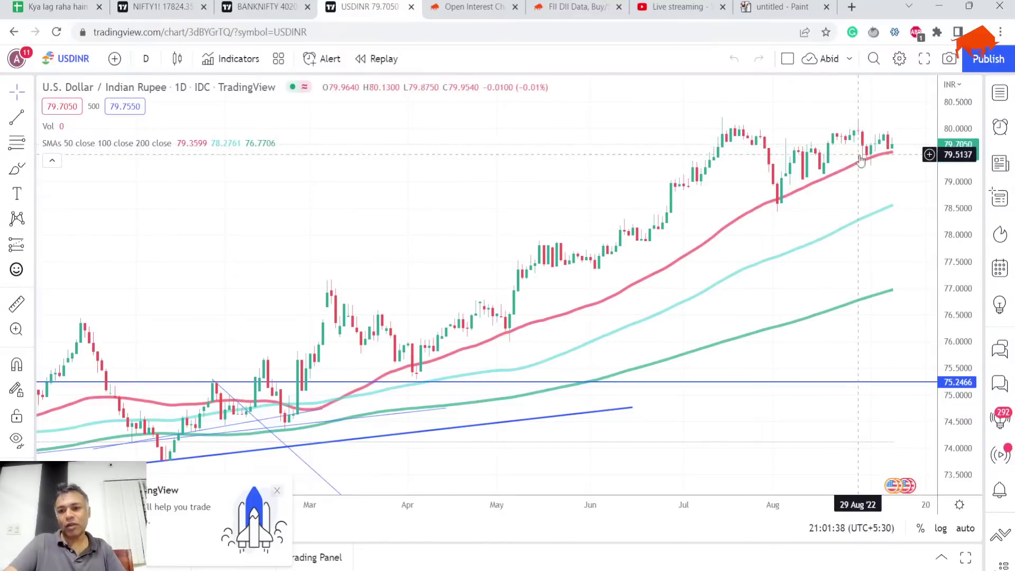
scroll(872, 156, "down", 1)
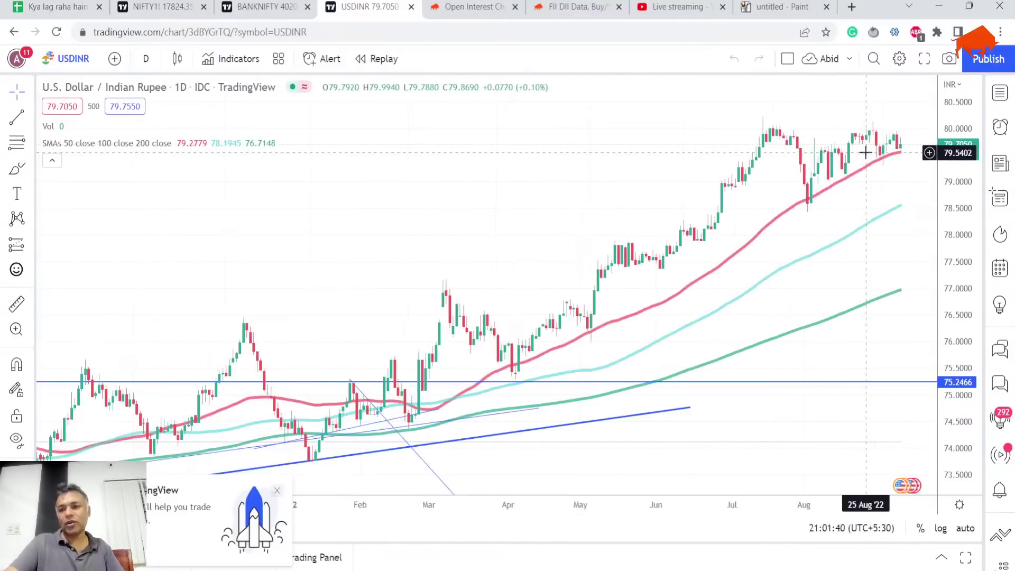